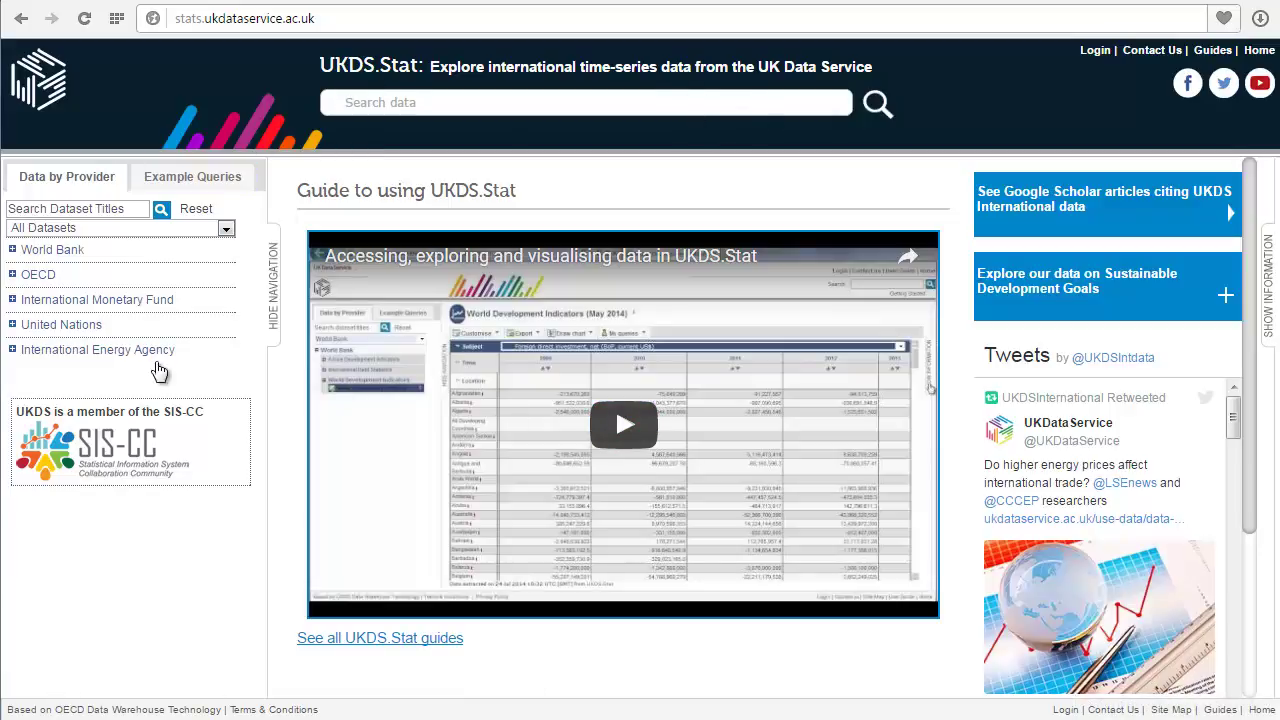
Under World Bank, open the World Development Indicators (June 2016) dataset as a table.
click(55, 250)
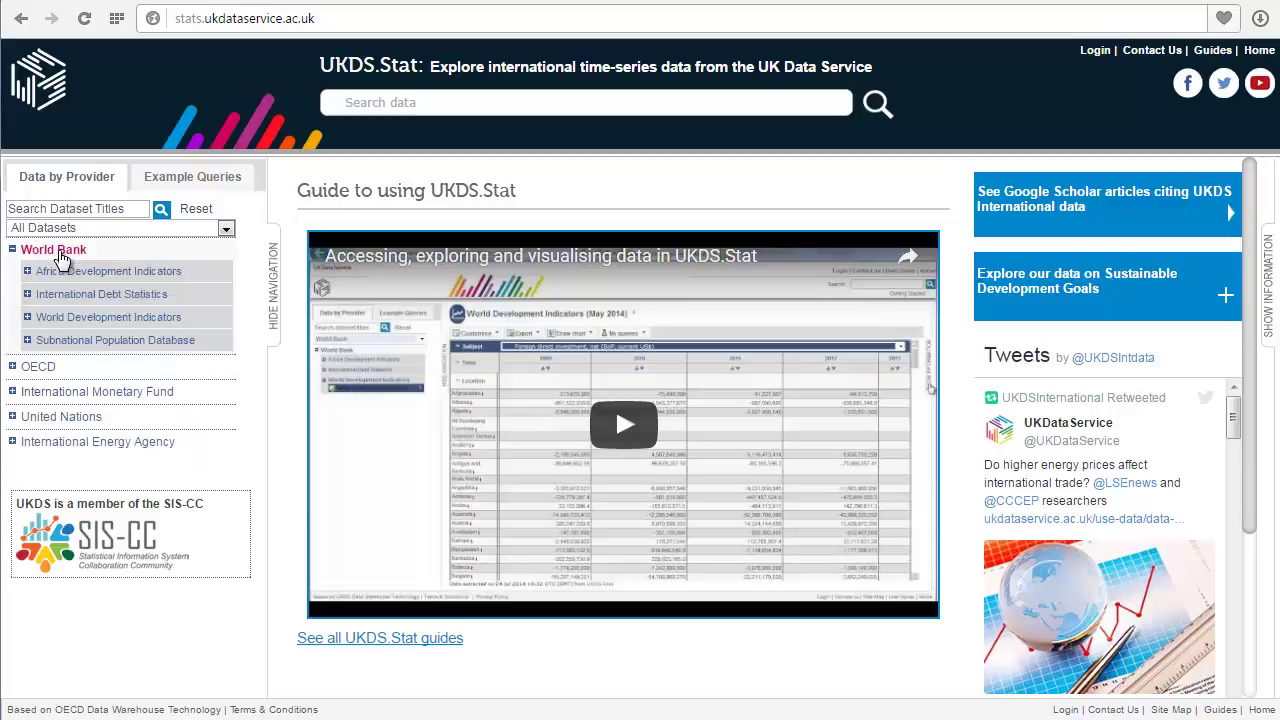
click(104, 320)
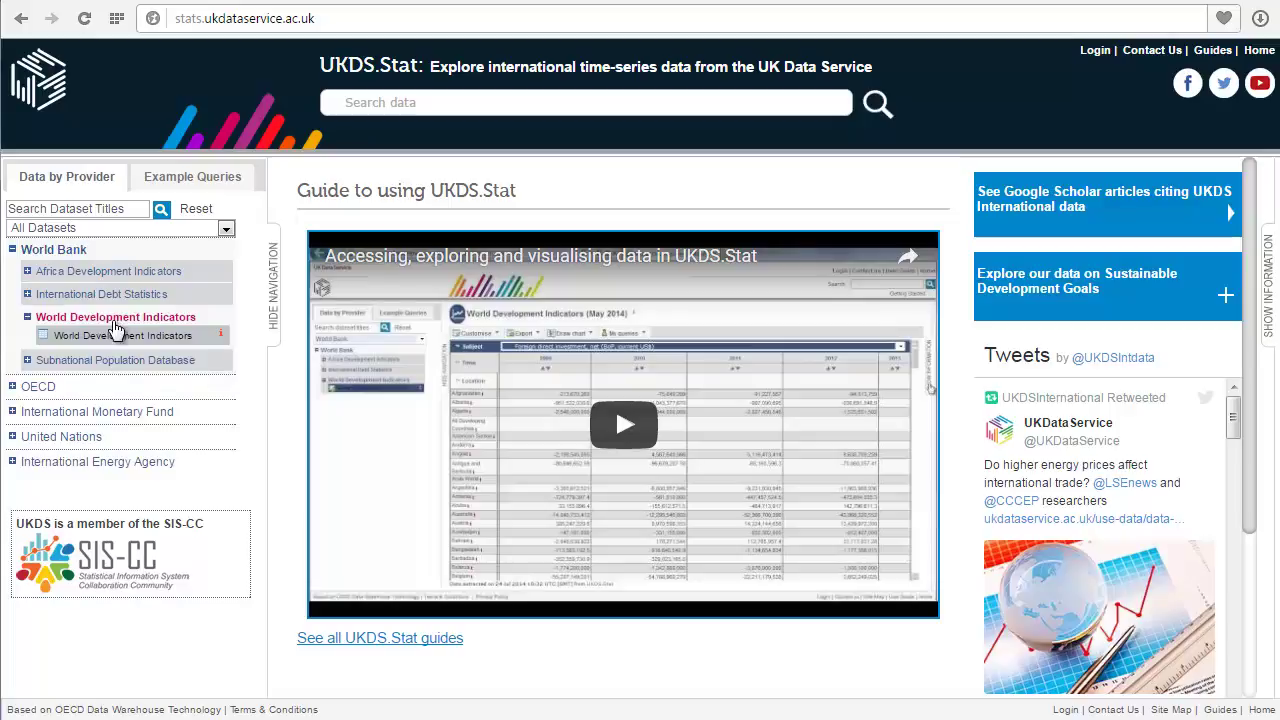
click(147, 340)
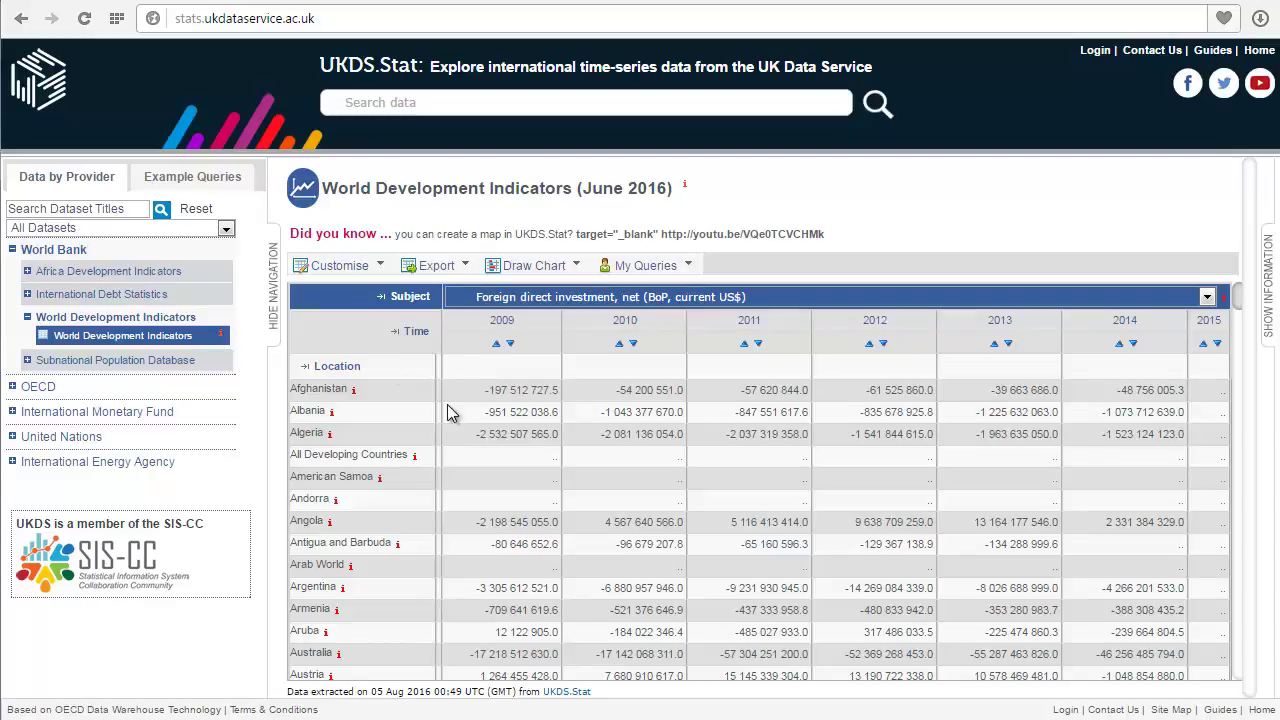
Set the table's time range to start from 1980 and redisplay the data through 2015.
click(423, 331)
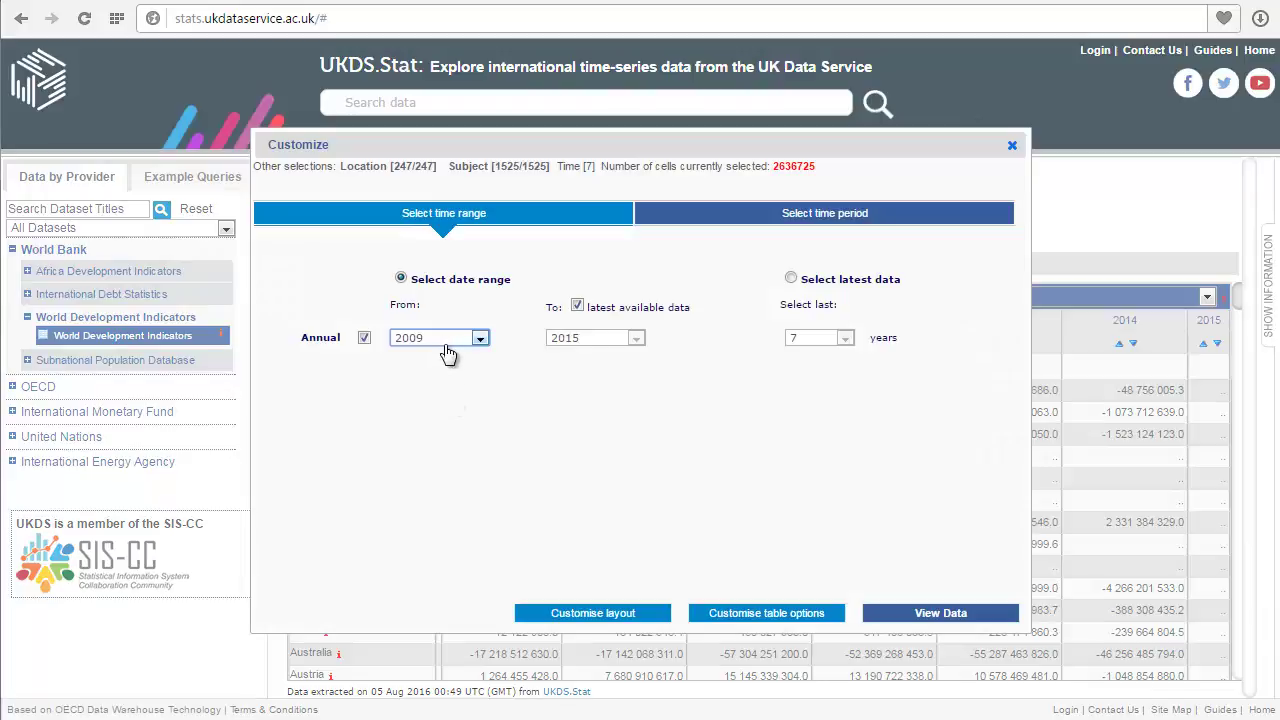
click(438, 340)
drag(481, 520, 486, 471)
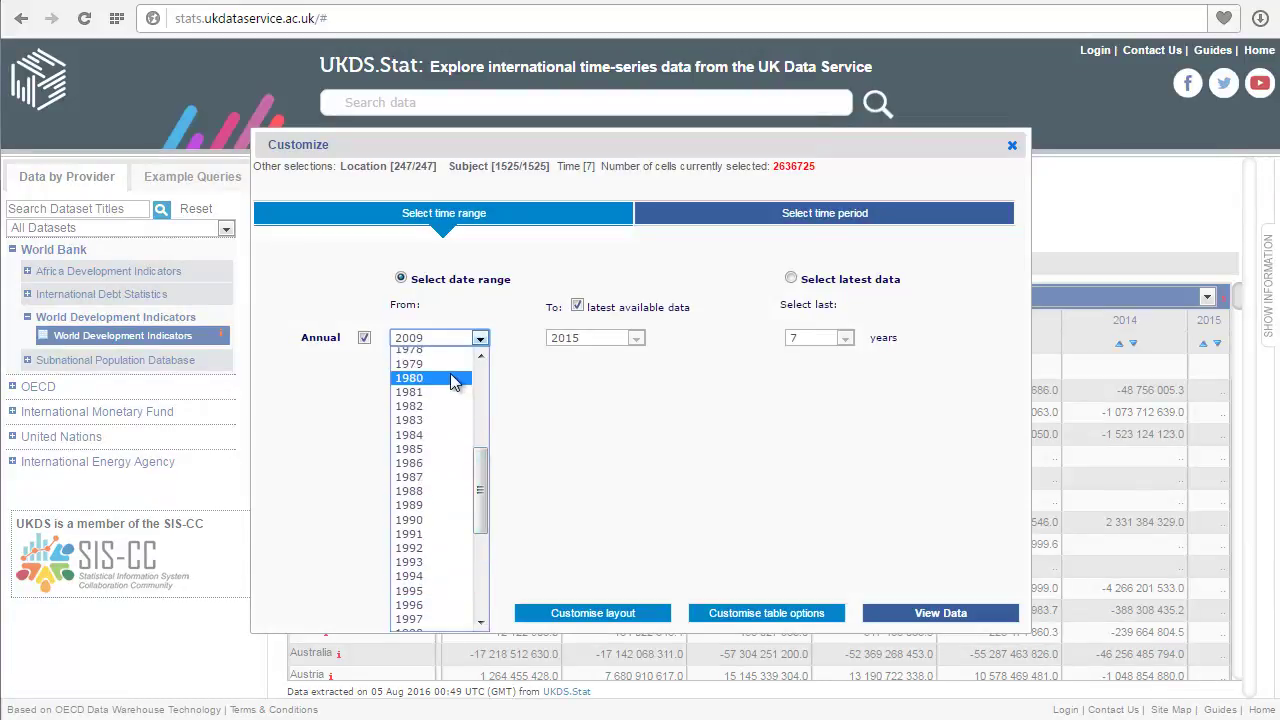
click(450, 379)
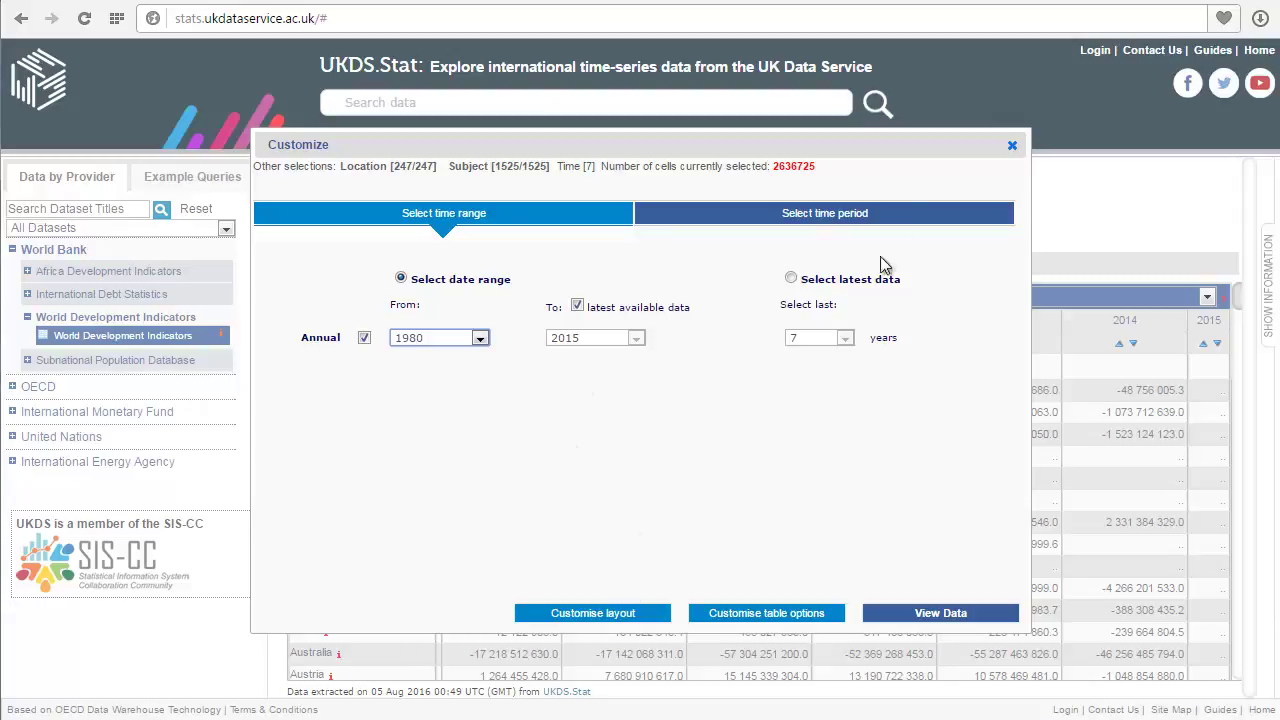
click(825, 214)
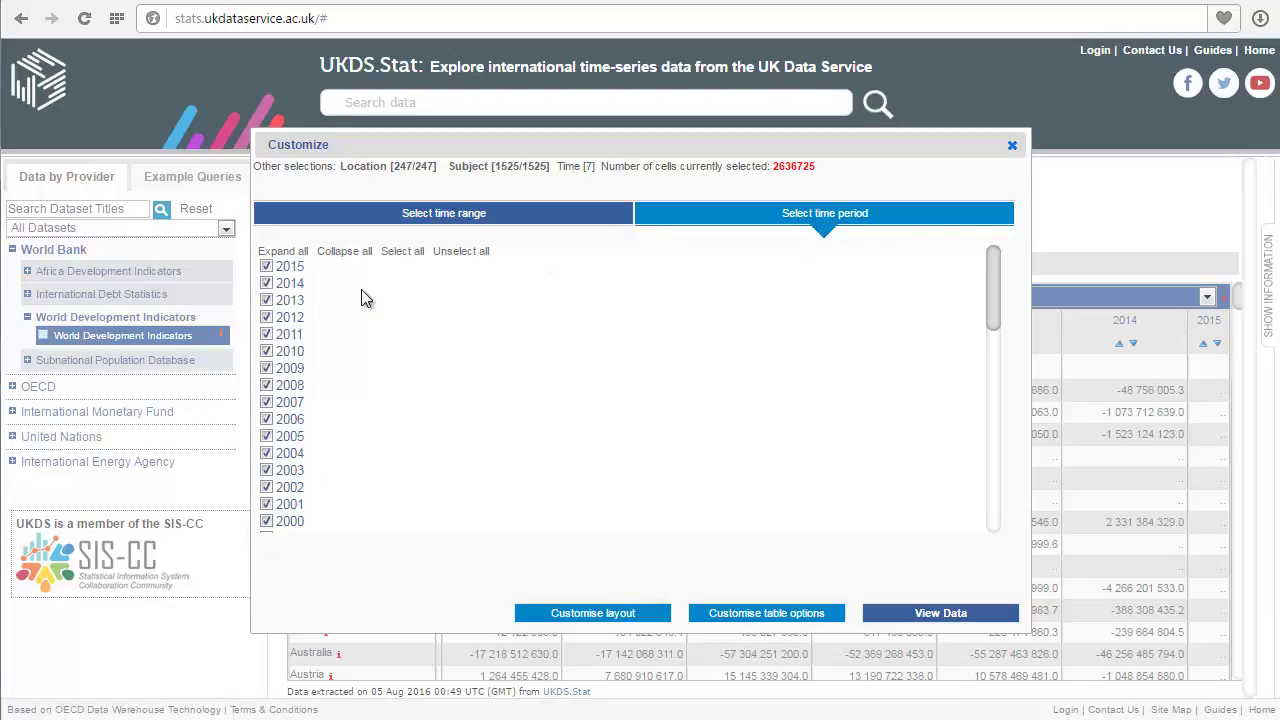
click(465, 219)
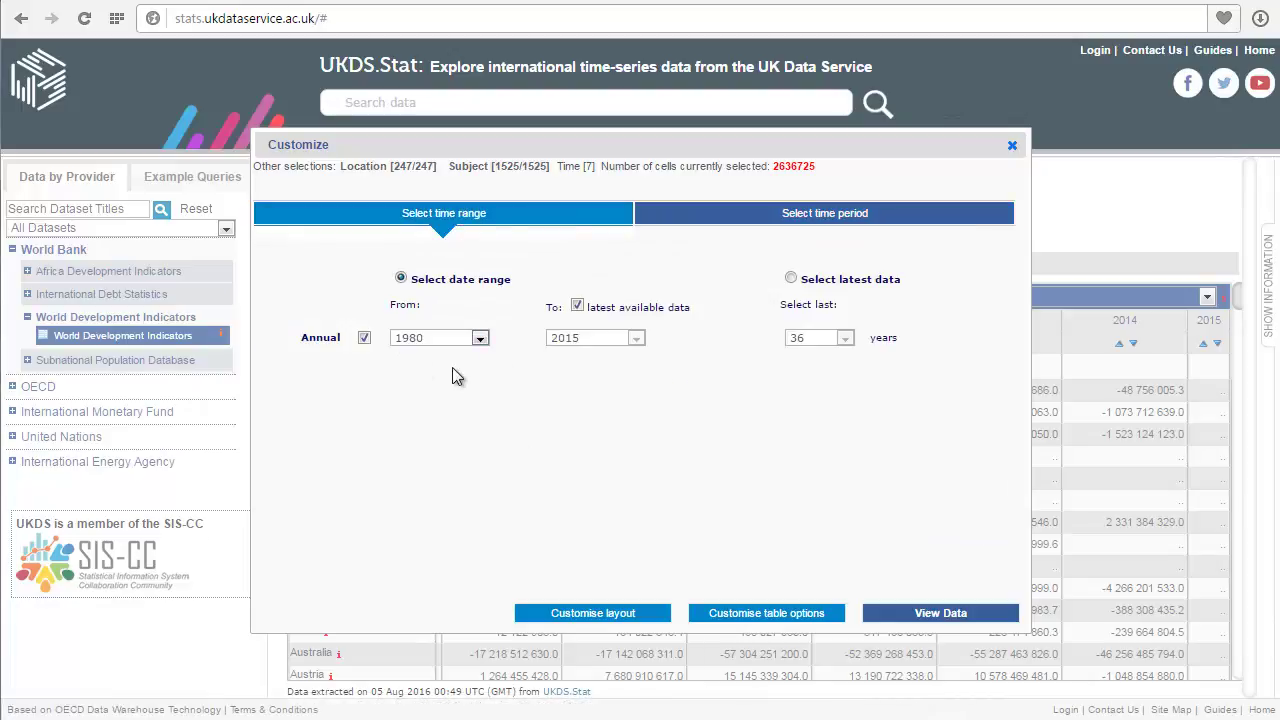
click(975, 617)
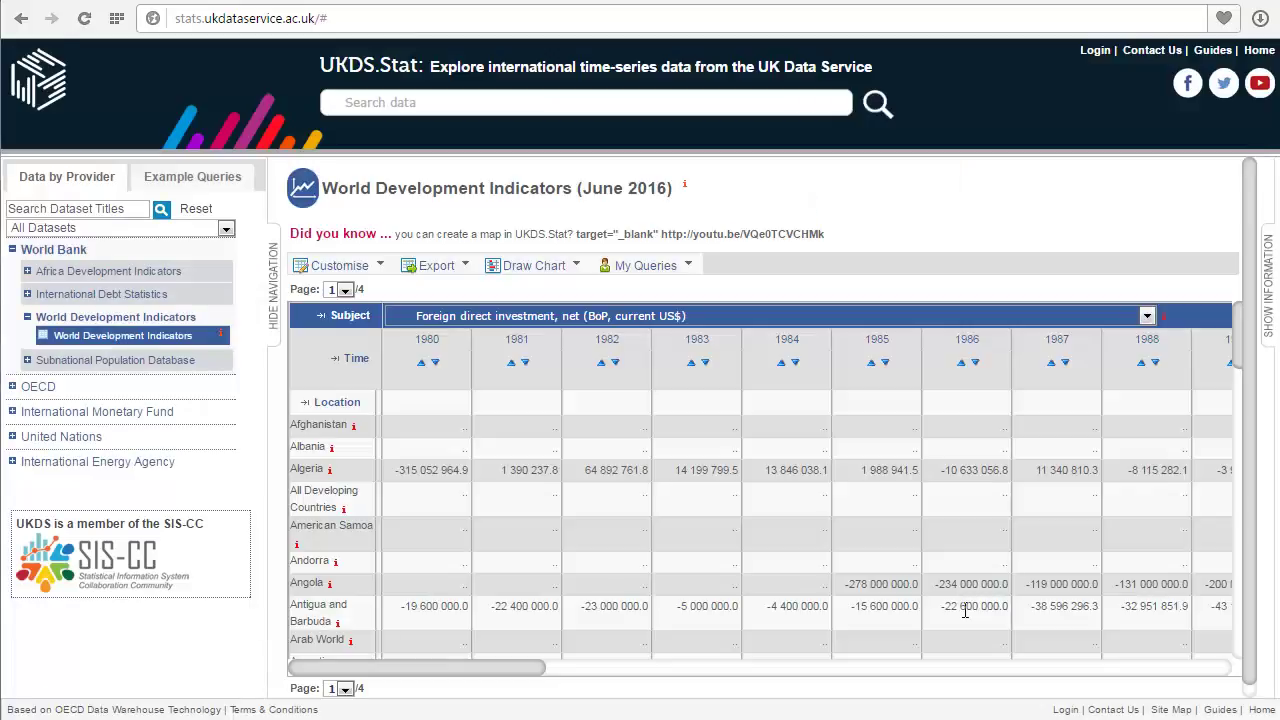
Unselect all subjects, keep only those matching 'immunization', and view the table.
click(345, 310)
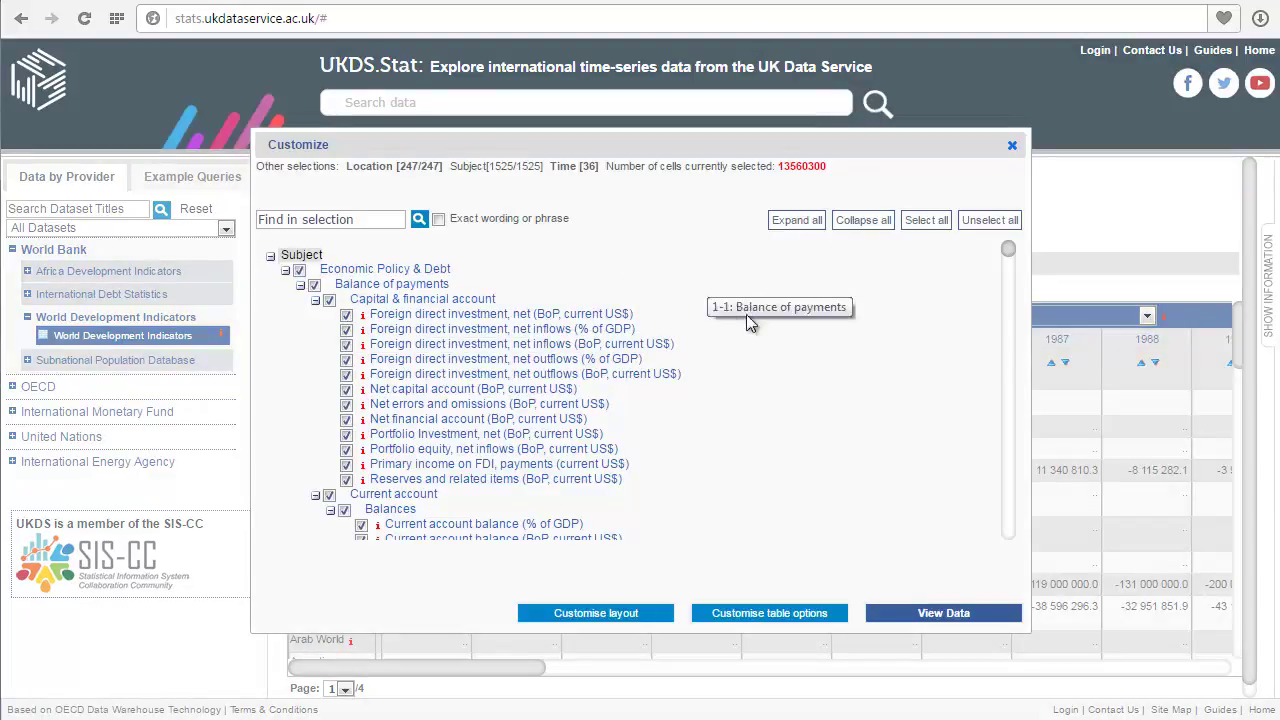
click(992, 224)
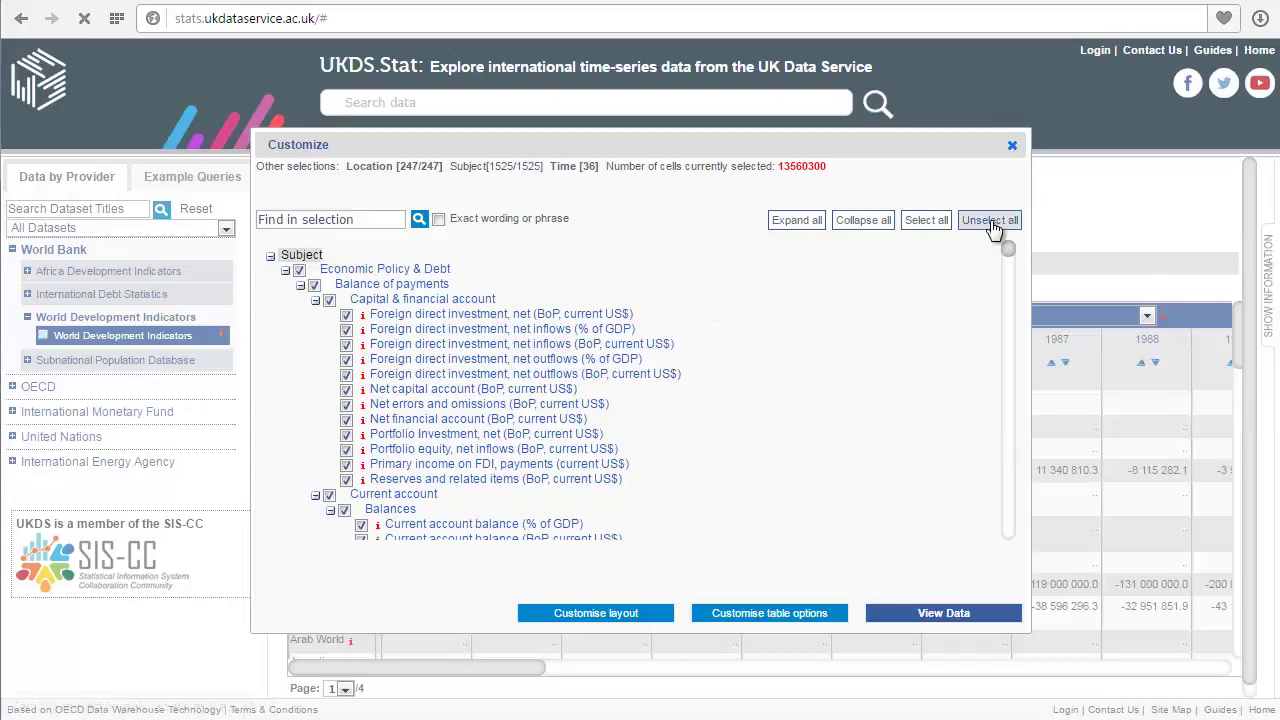
click(321, 215)
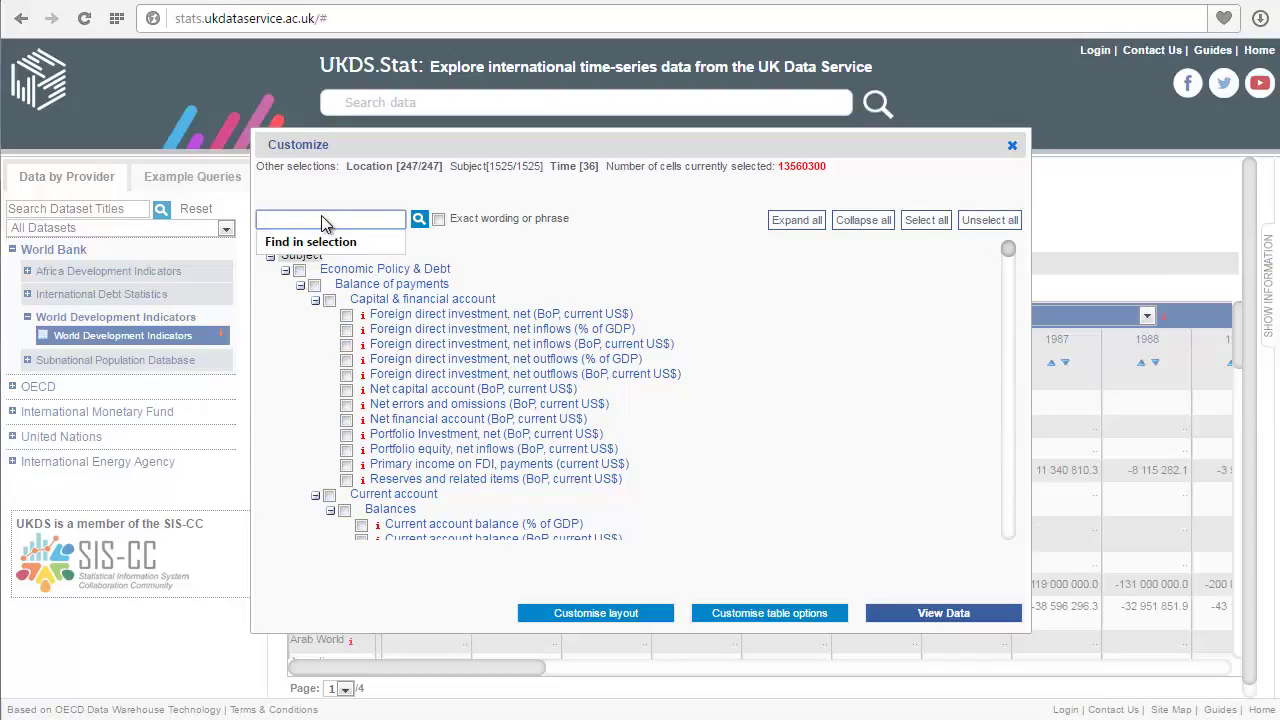
text(immuni)
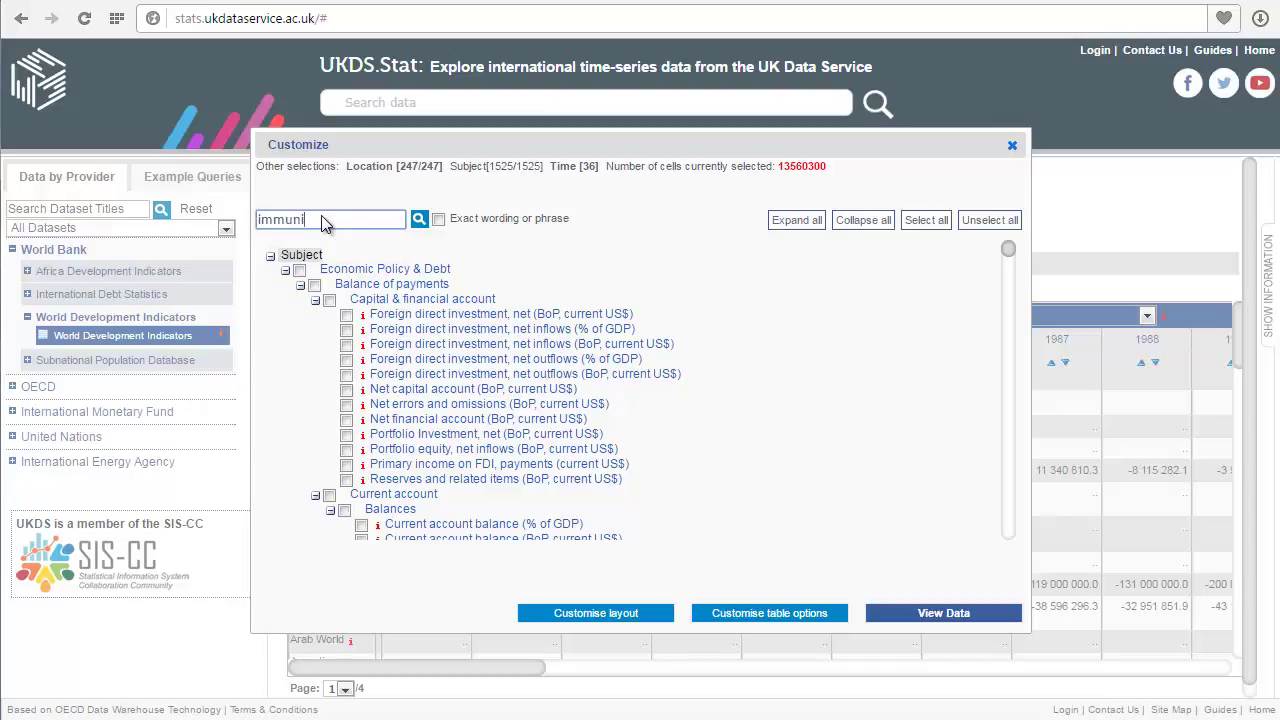
text(zation)
click(420, 219)
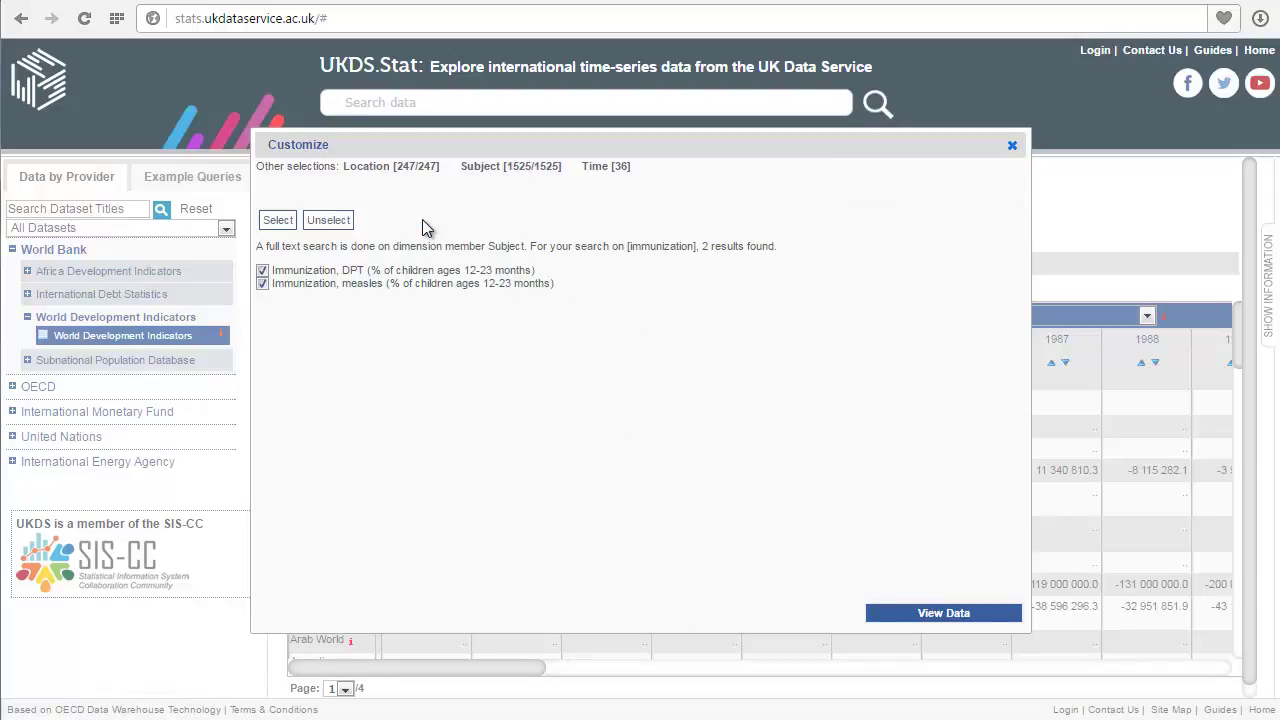
click(948, 613)
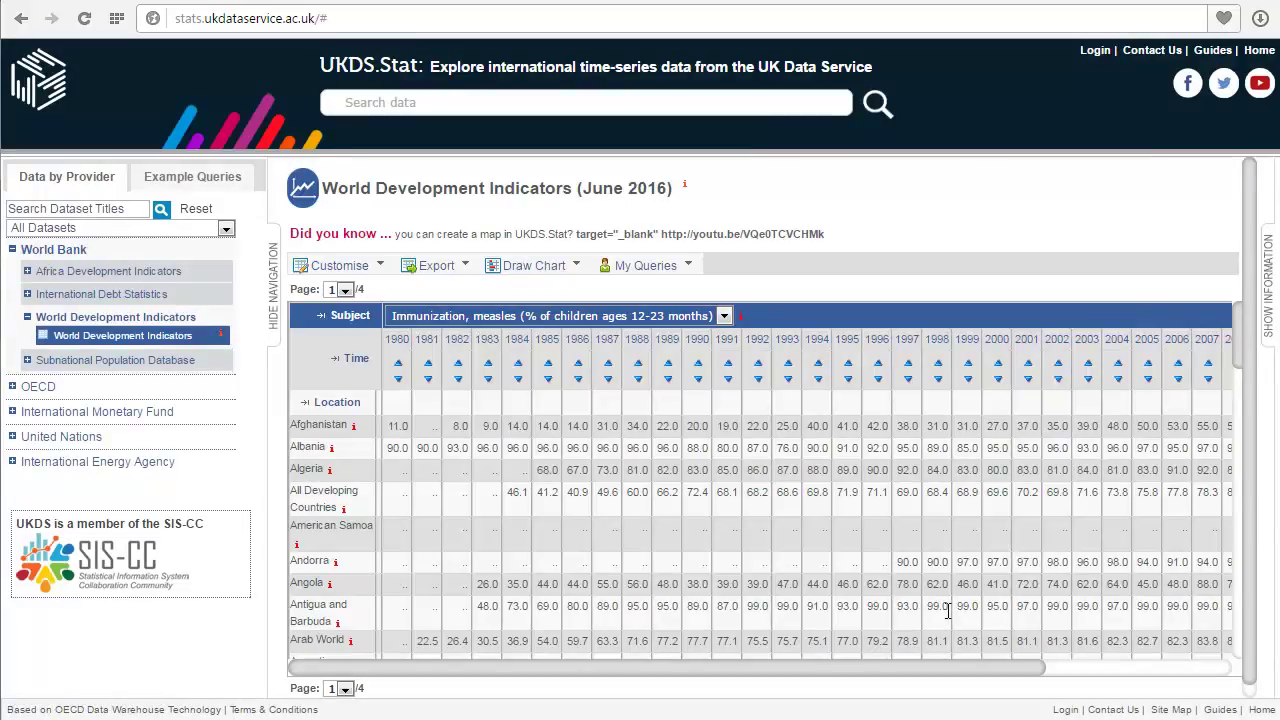
Switch the table's subject from measles to 'Immunization, DPT (% of children ages 12-23 months)'.
click(355, 402)
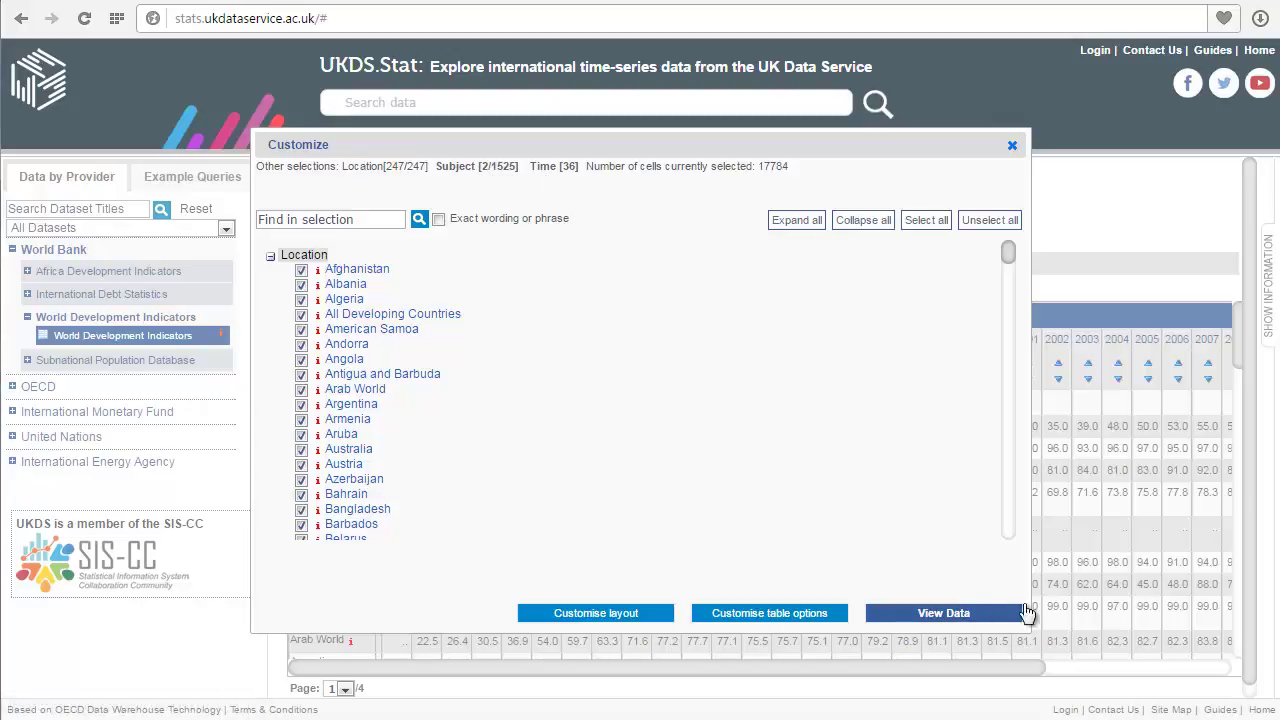
click(970, 614)
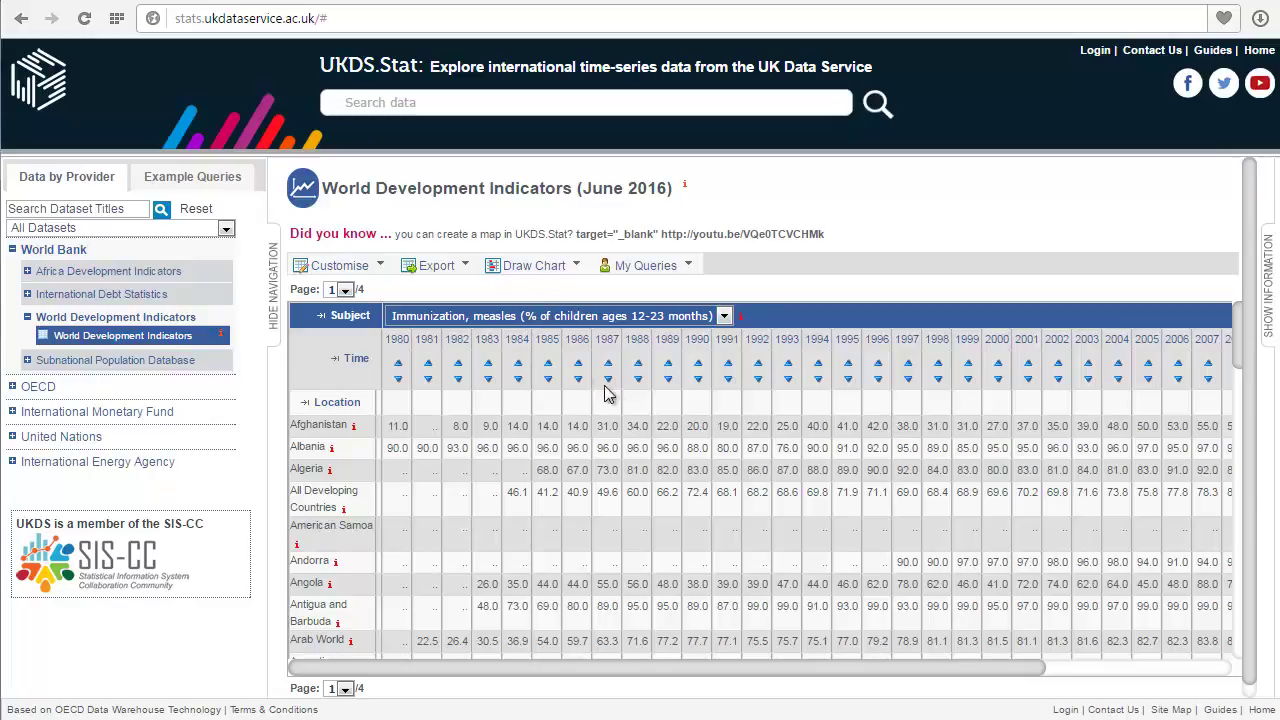
click(724, 317)
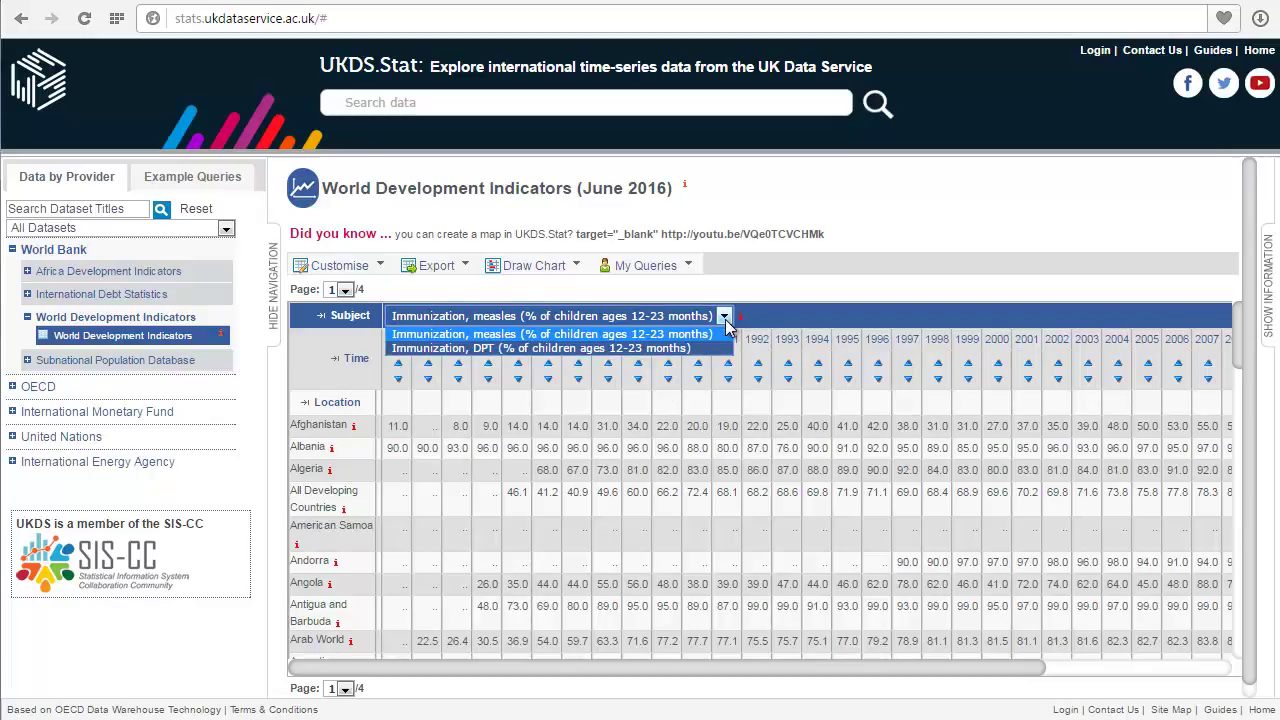
click(624, 349)
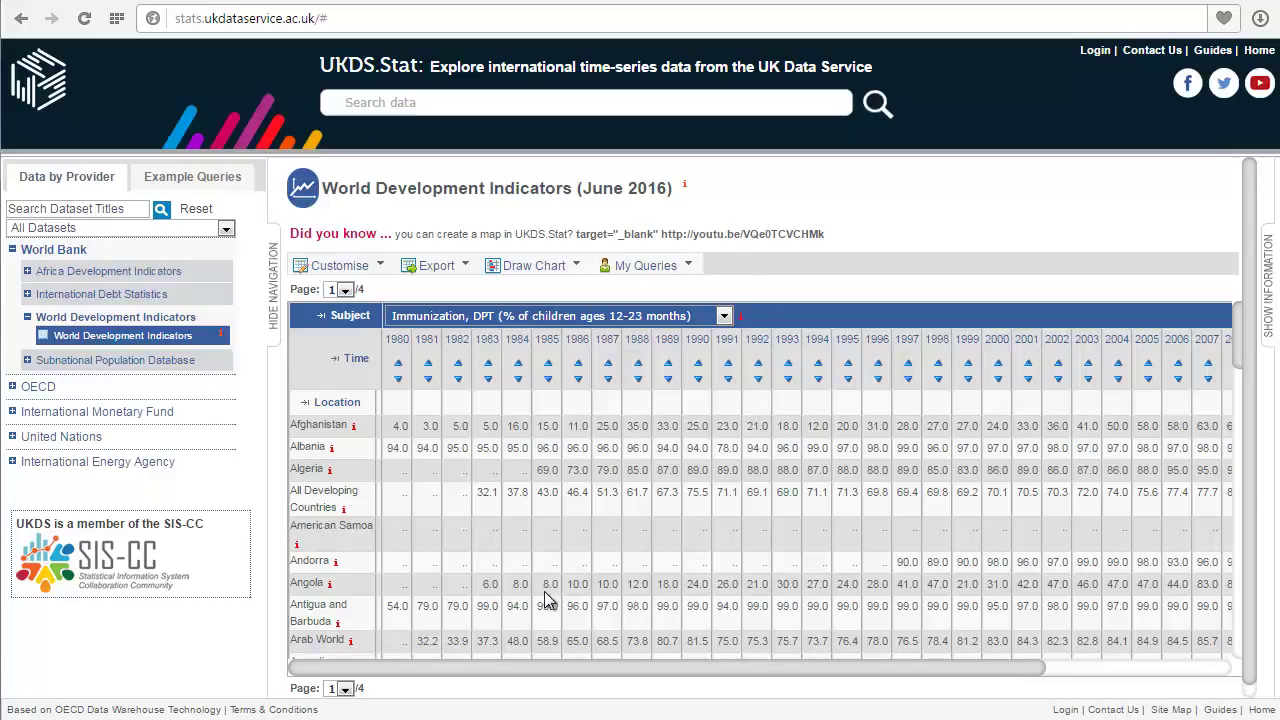
In the layout, move Subject from the page area into Rows below Location and view the data.
mouse_move(388, 265)
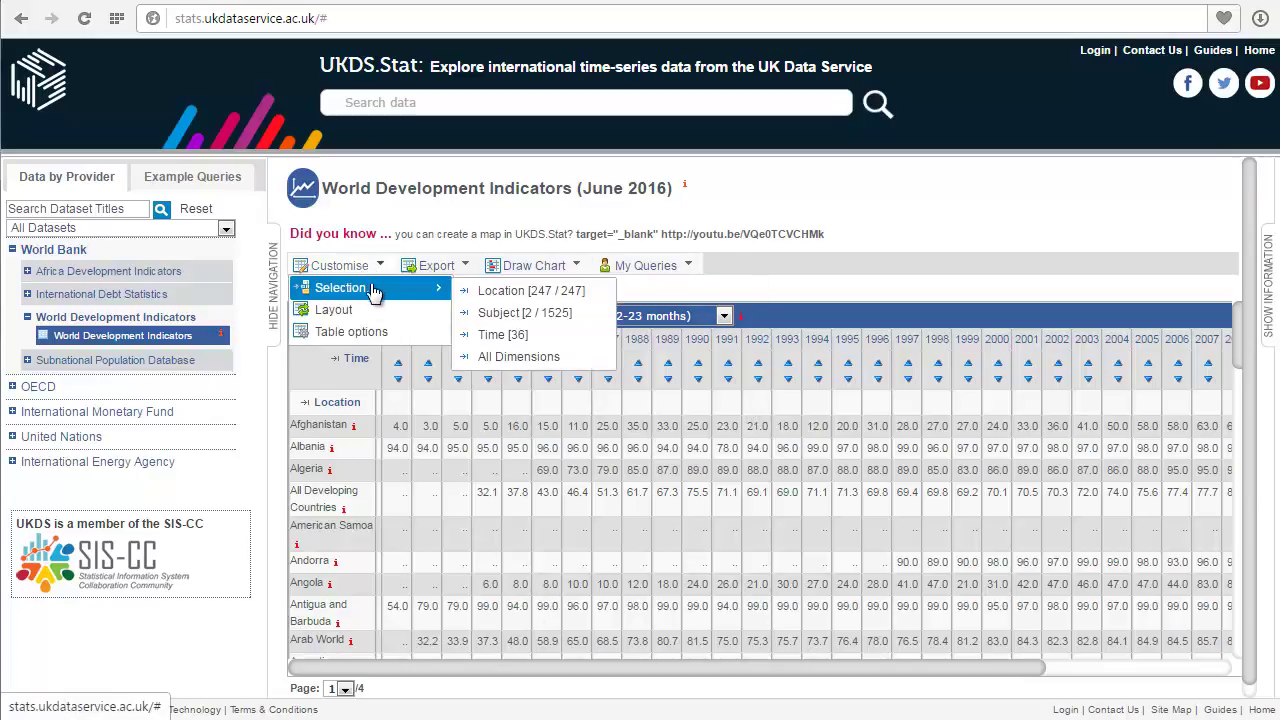
click(368, 310)
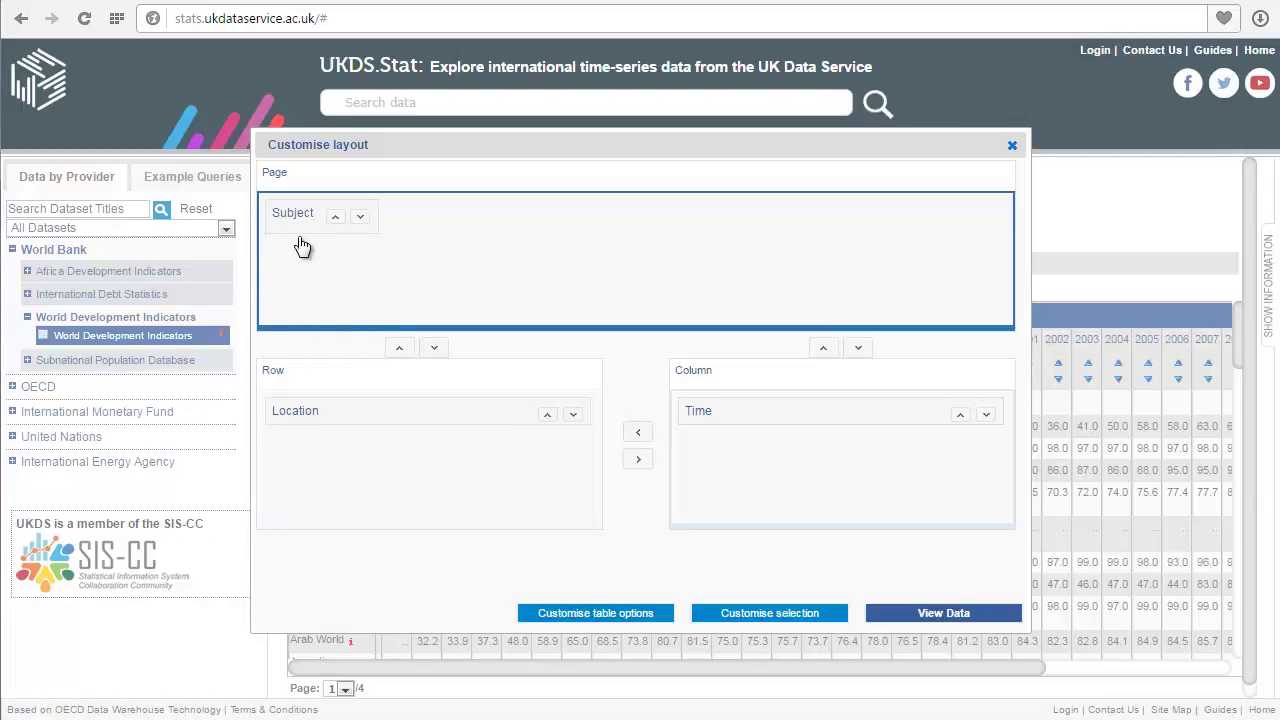
drag(289, 216, 372, 438)
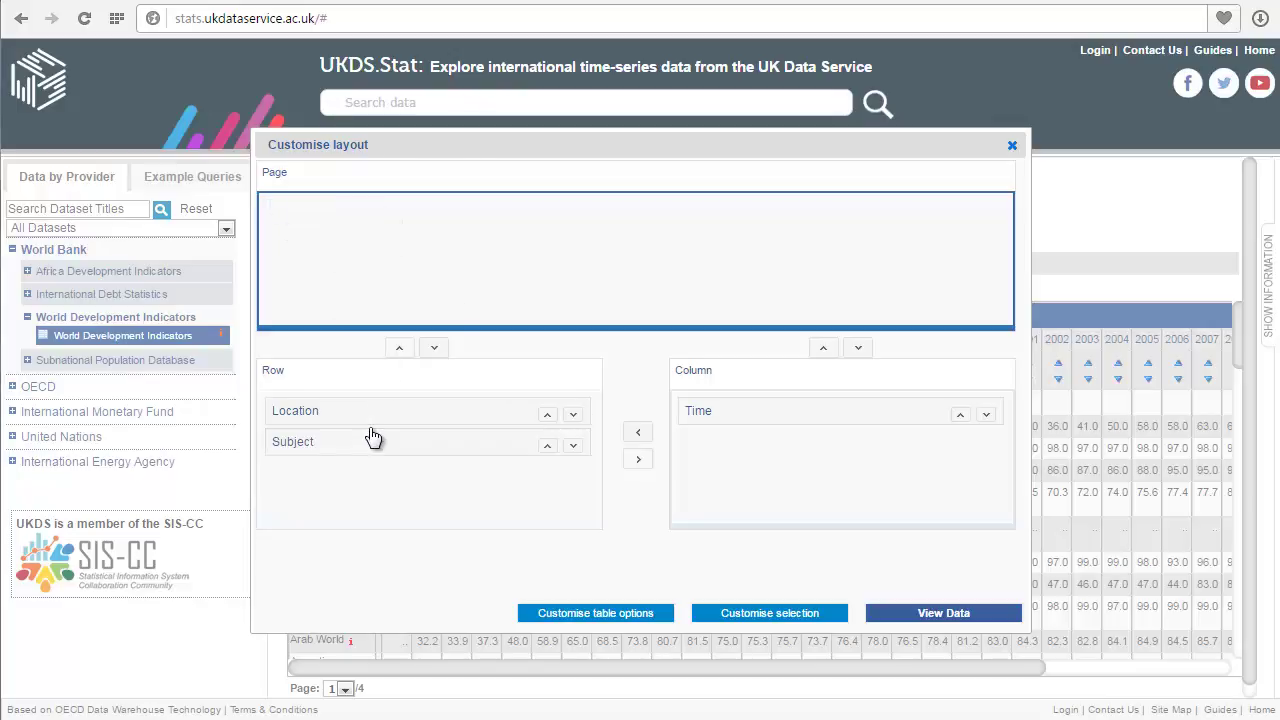
click(955, 614)
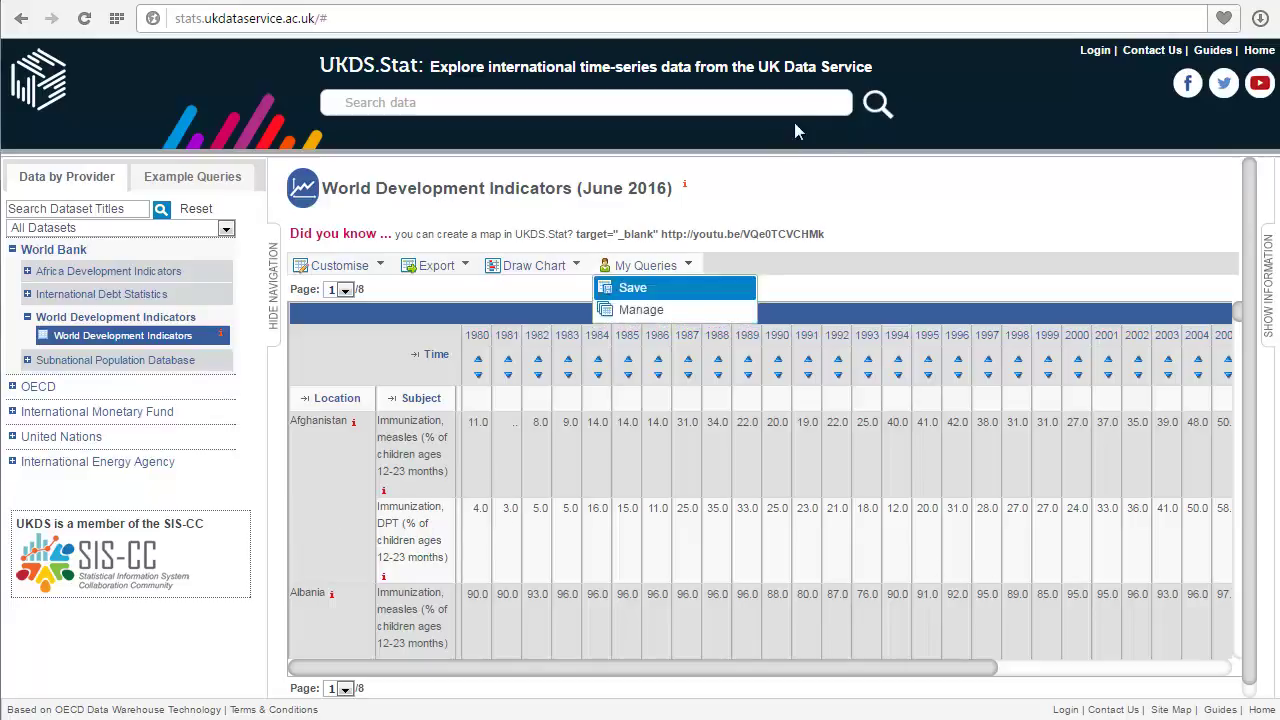
mouse_move(650, 265)
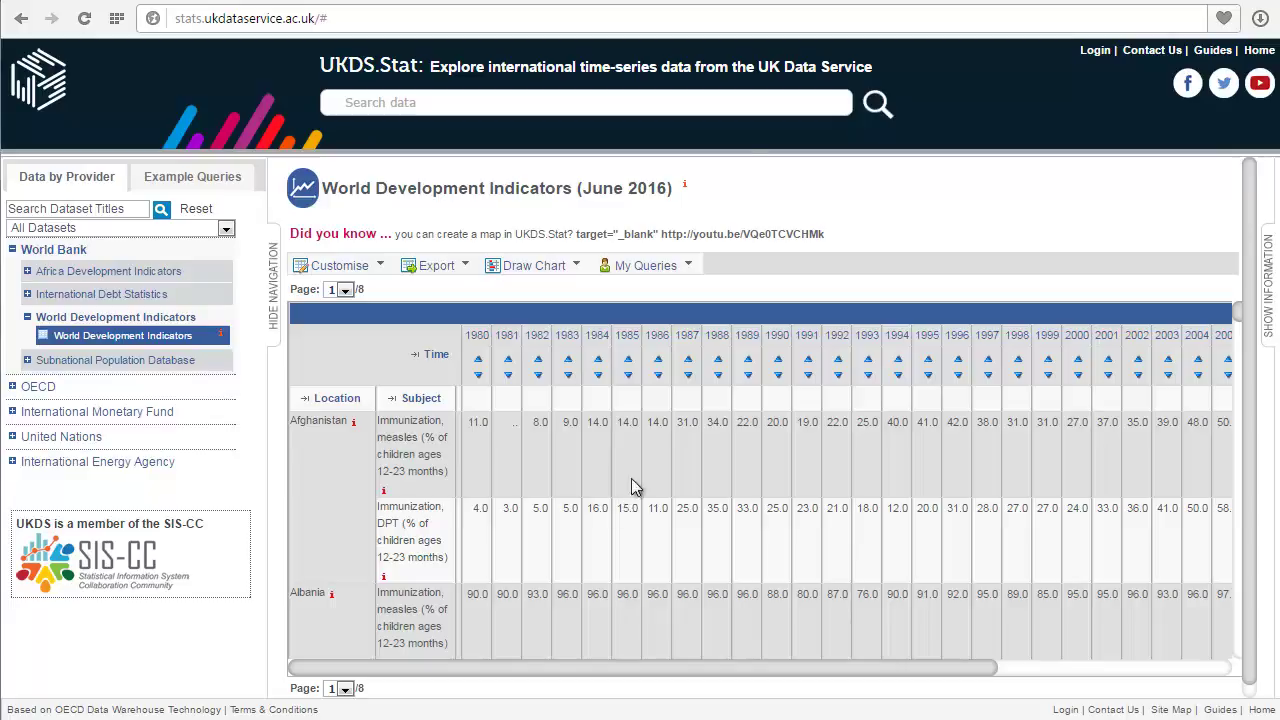
click(686, 189)
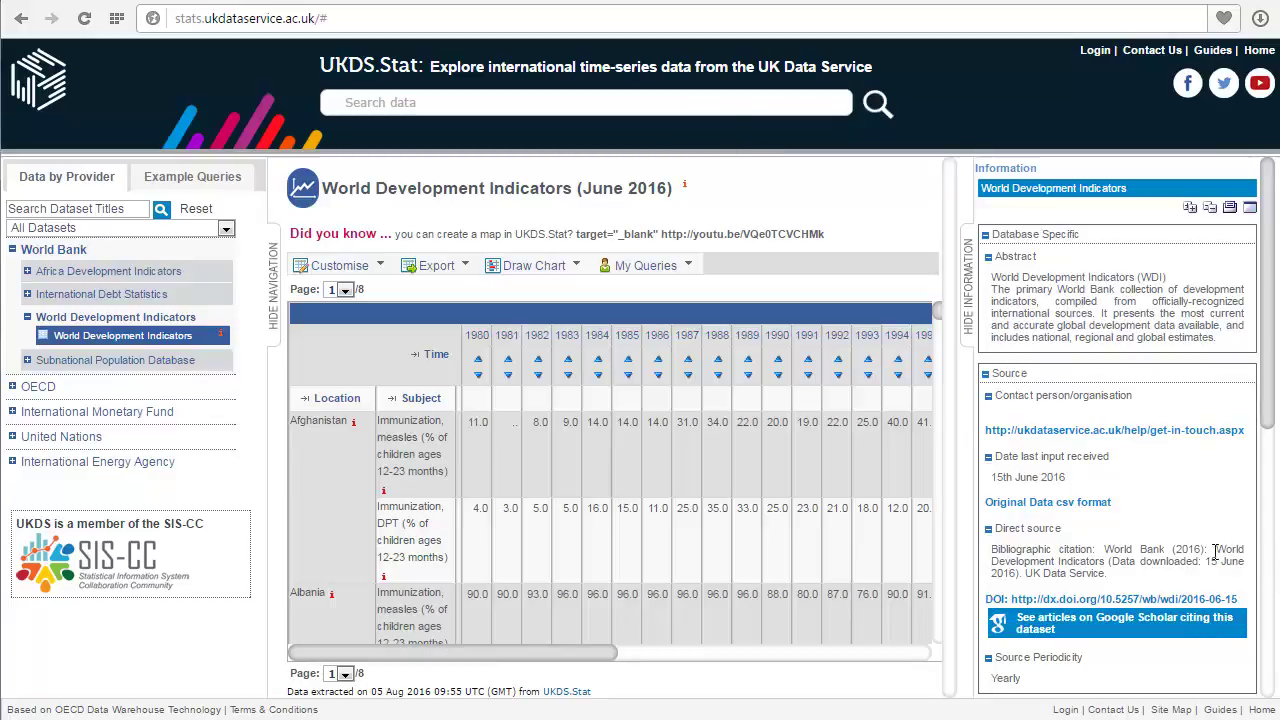
drag(1272, 307, 1272, 617)
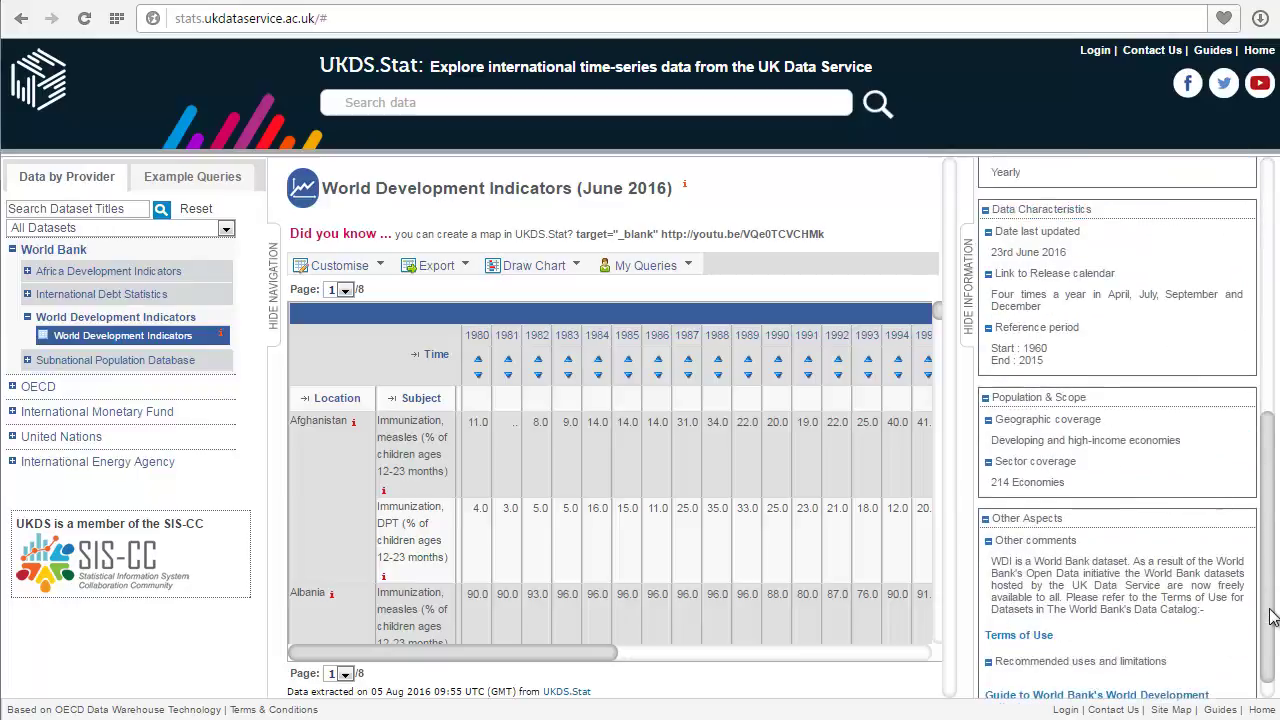
drag(1272, 510, 1272, 265)
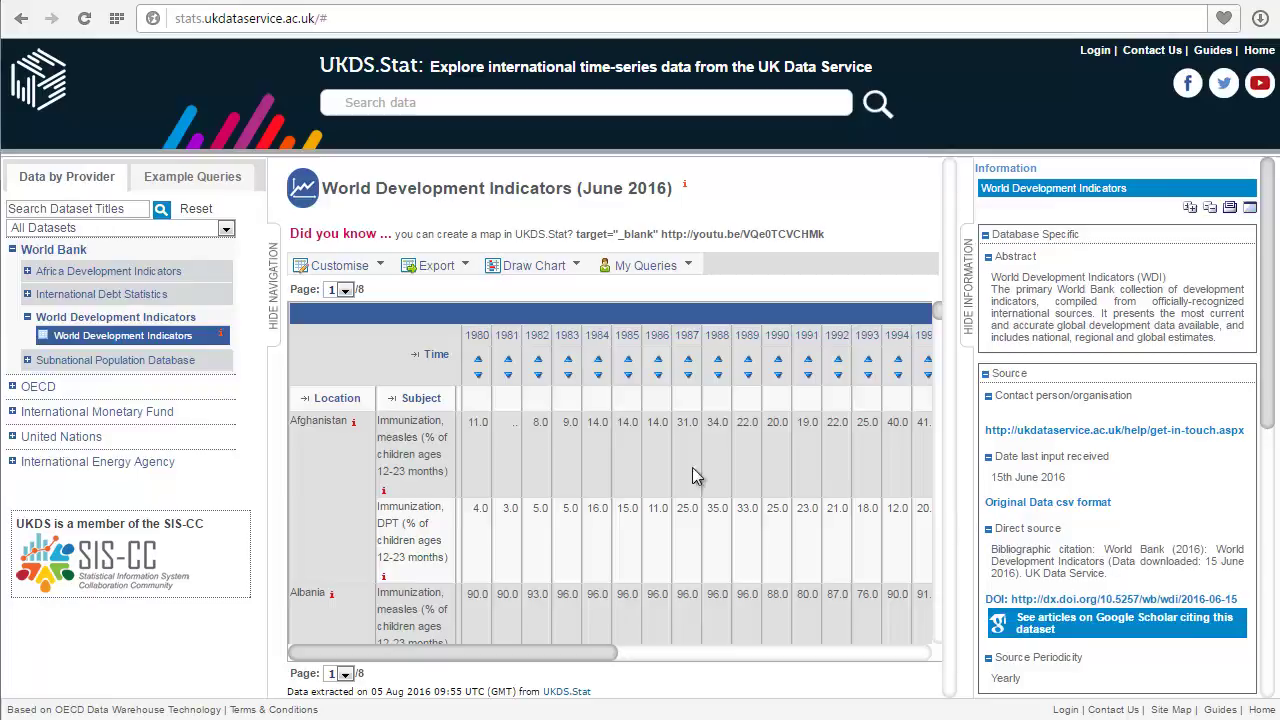
click(384, 492)
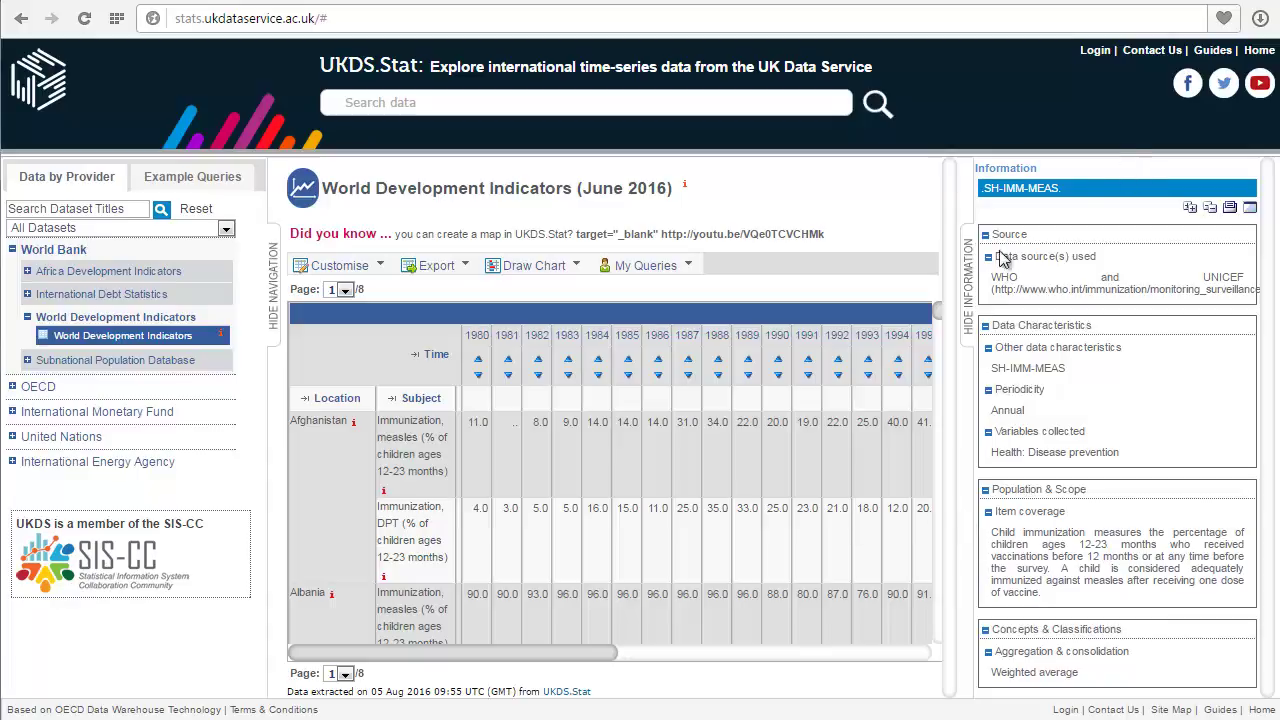
click(967, 288)
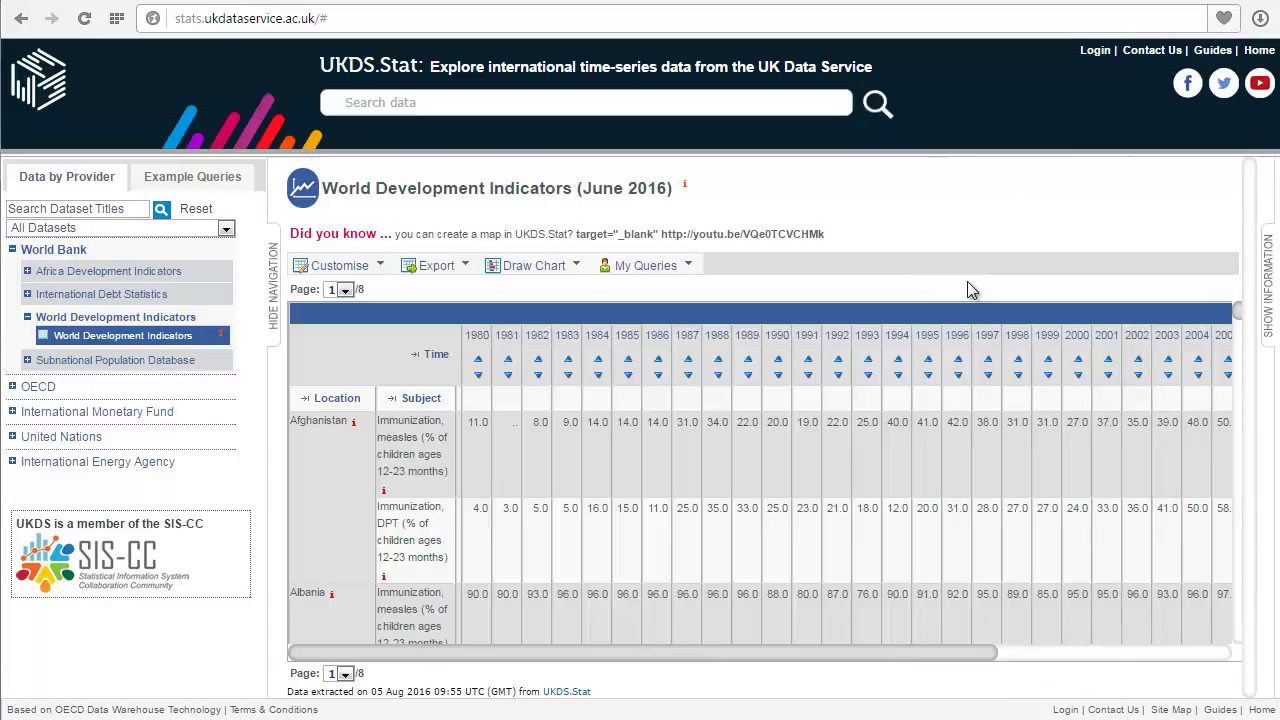
Hide the navigation panel and draw the DPT immunization data as a world map.
click(276, 308)
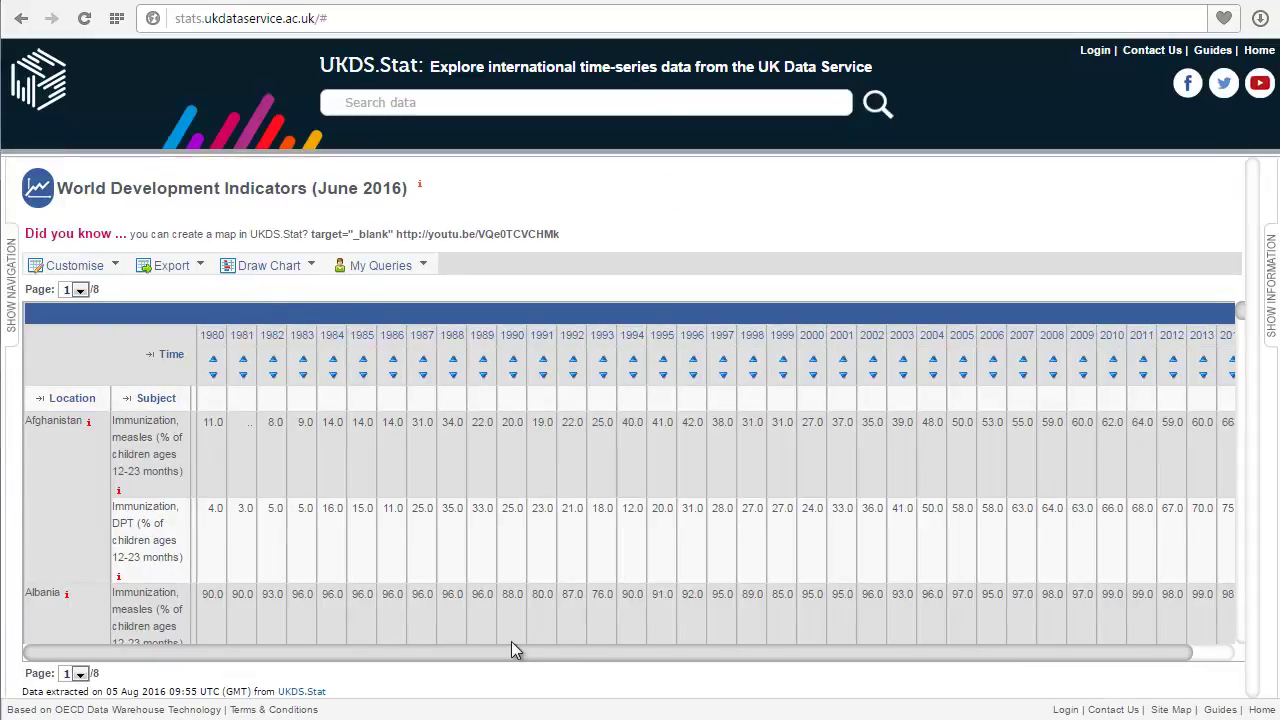
click(170, 267)
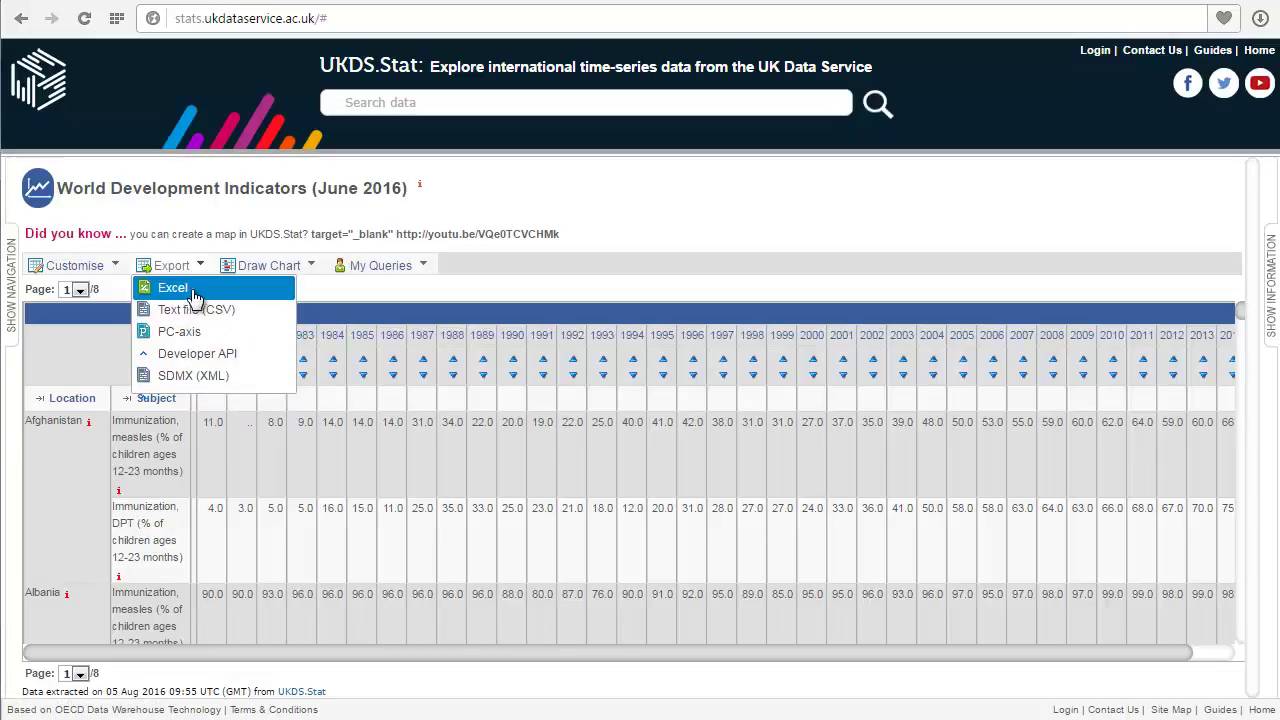
mouse_move(234, 282)
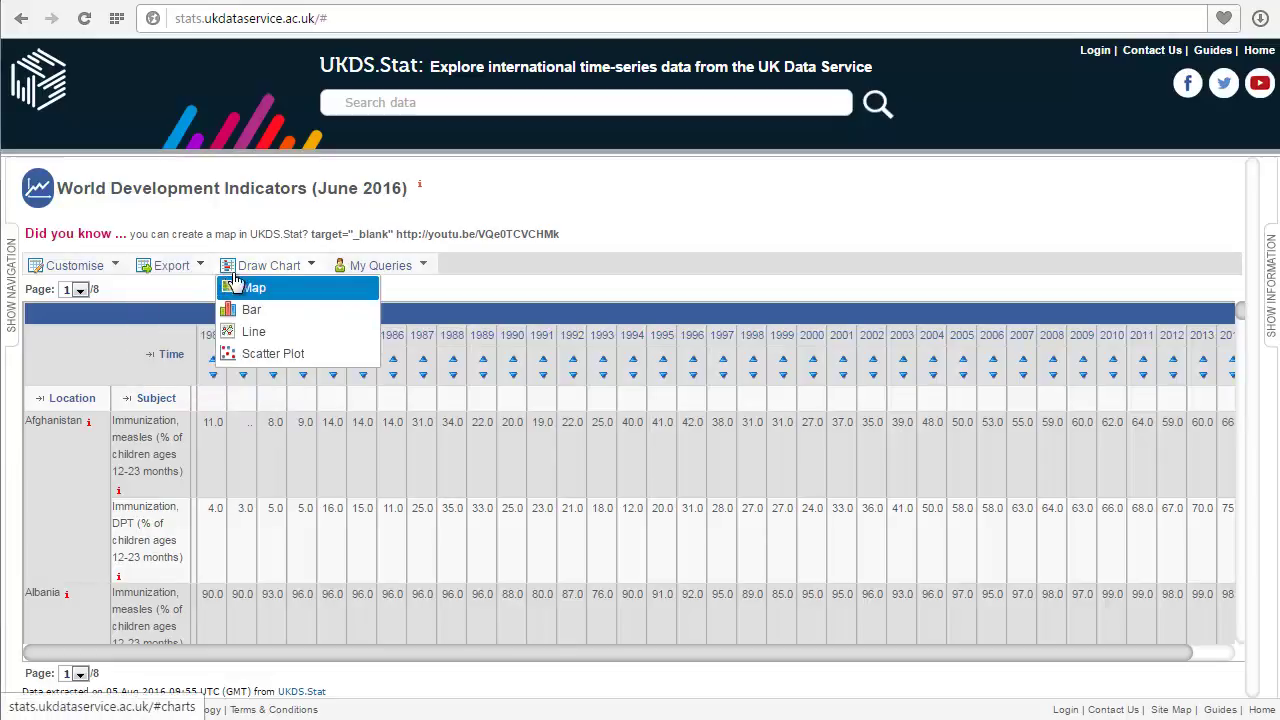
click(282, 287)
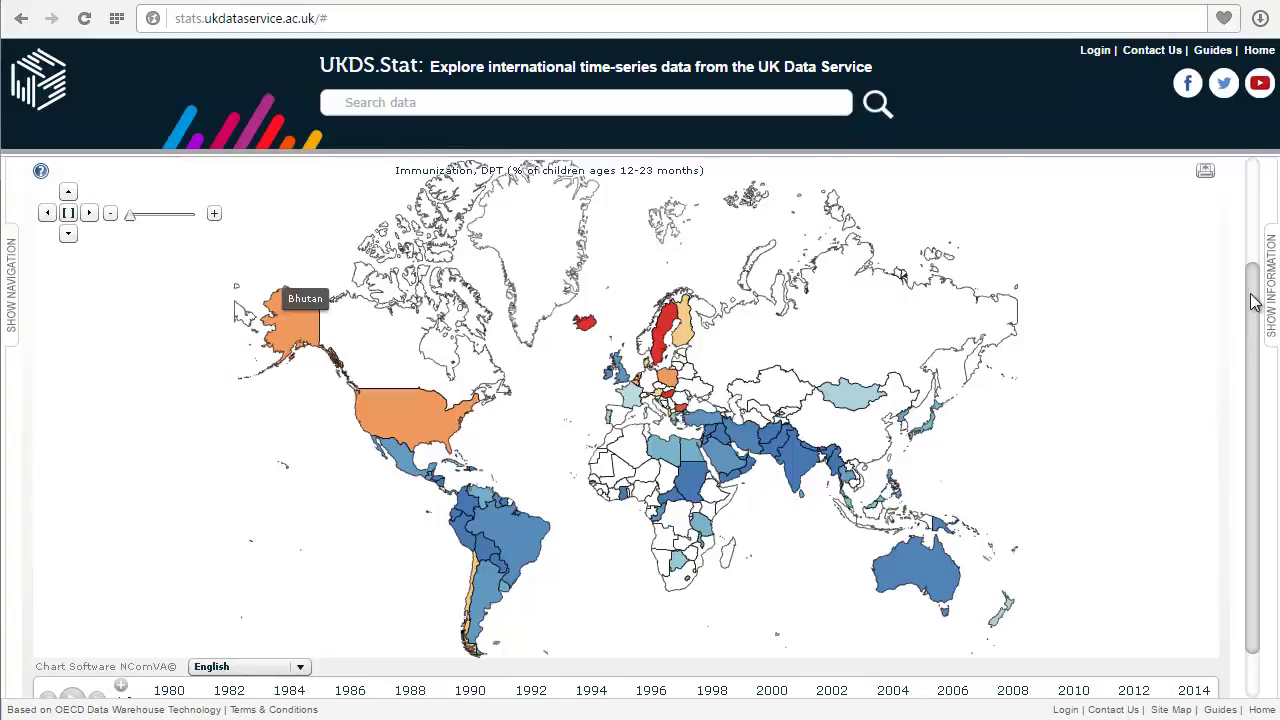
Place the colour legend at the map's upper left and open the colour scale and indicator settings.
drag(1254, 302, 1262, 334)
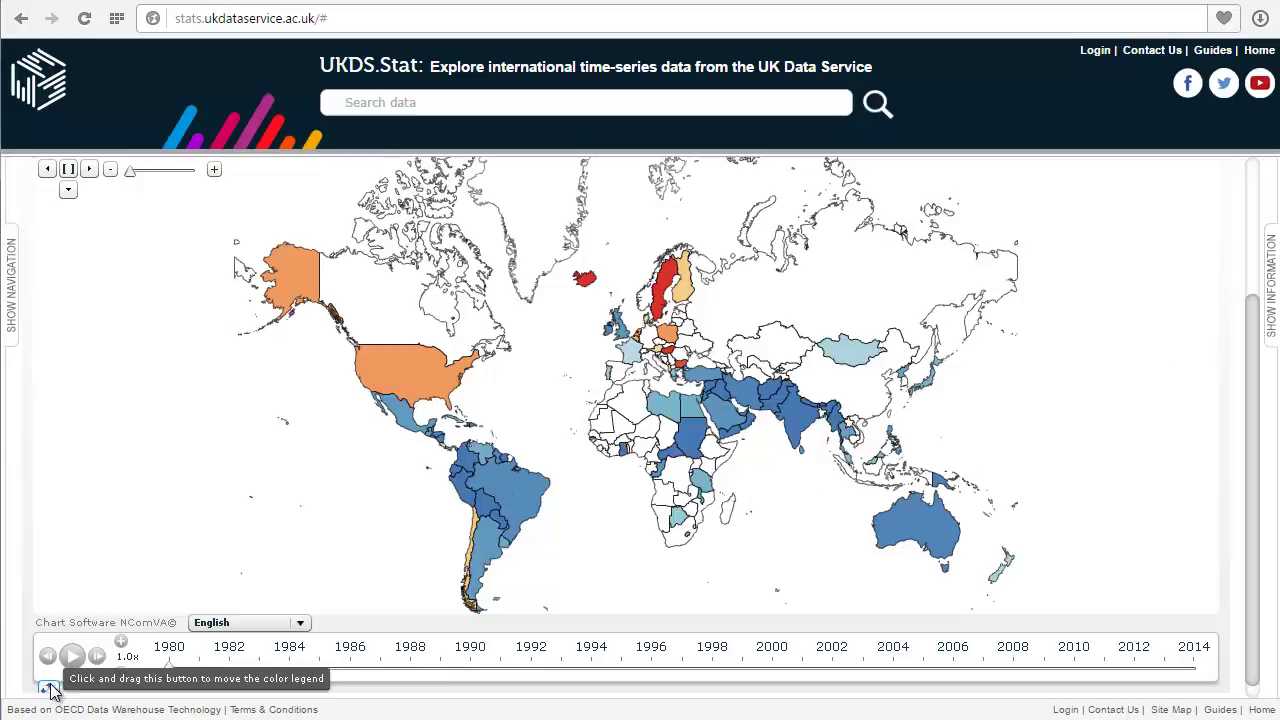
drag(52, 690, 101, 244)
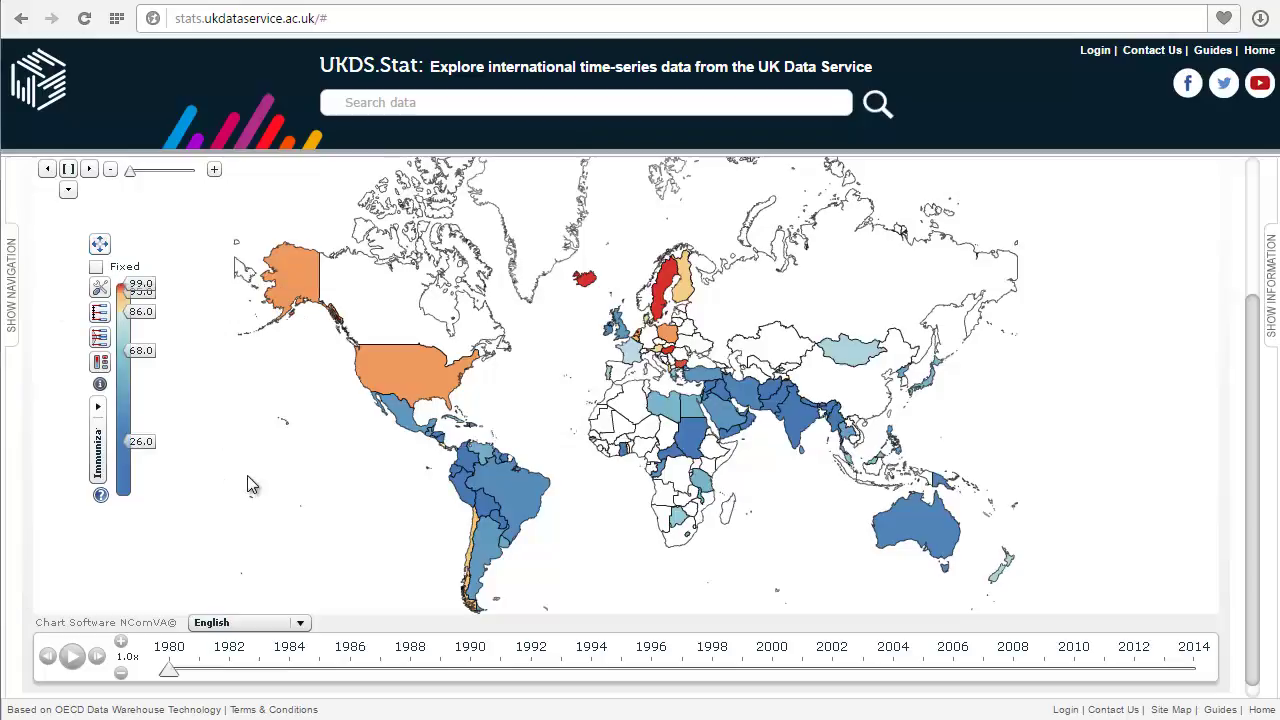
click(100, 288)
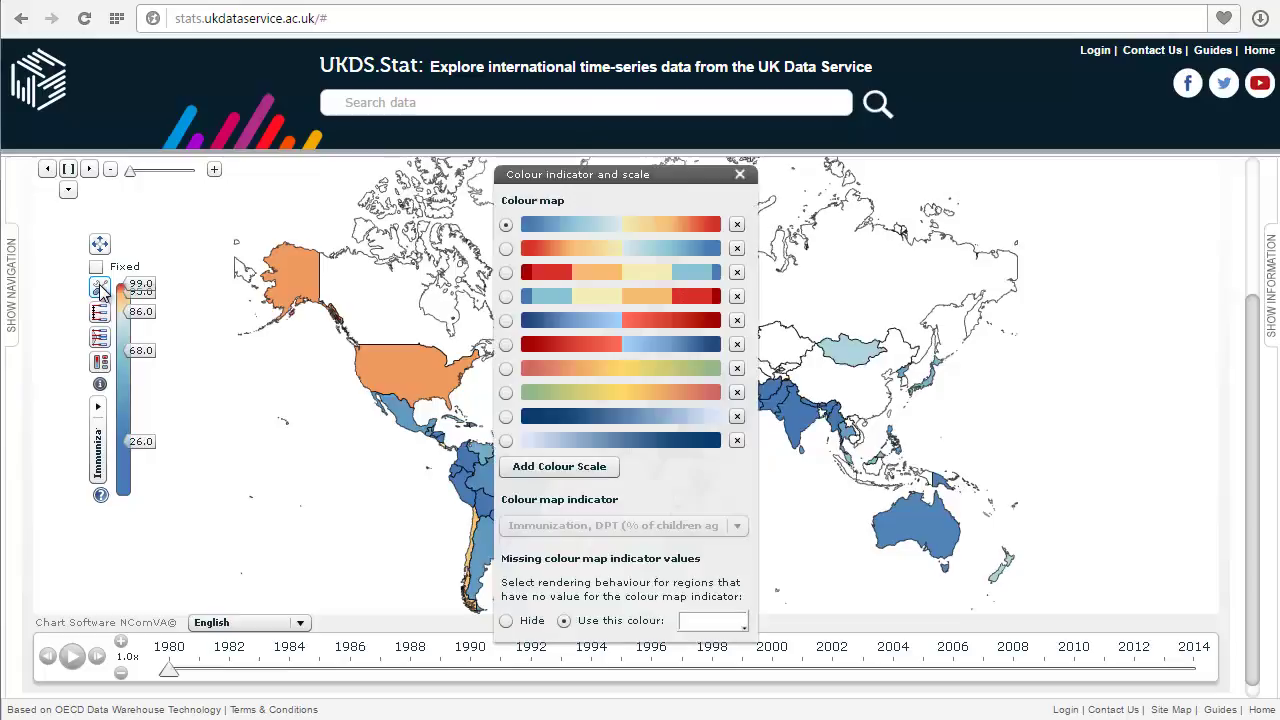
Apply the red-to-blue colour scale (26.0 to 99.0) and check country values on the map.
click(506, 344)
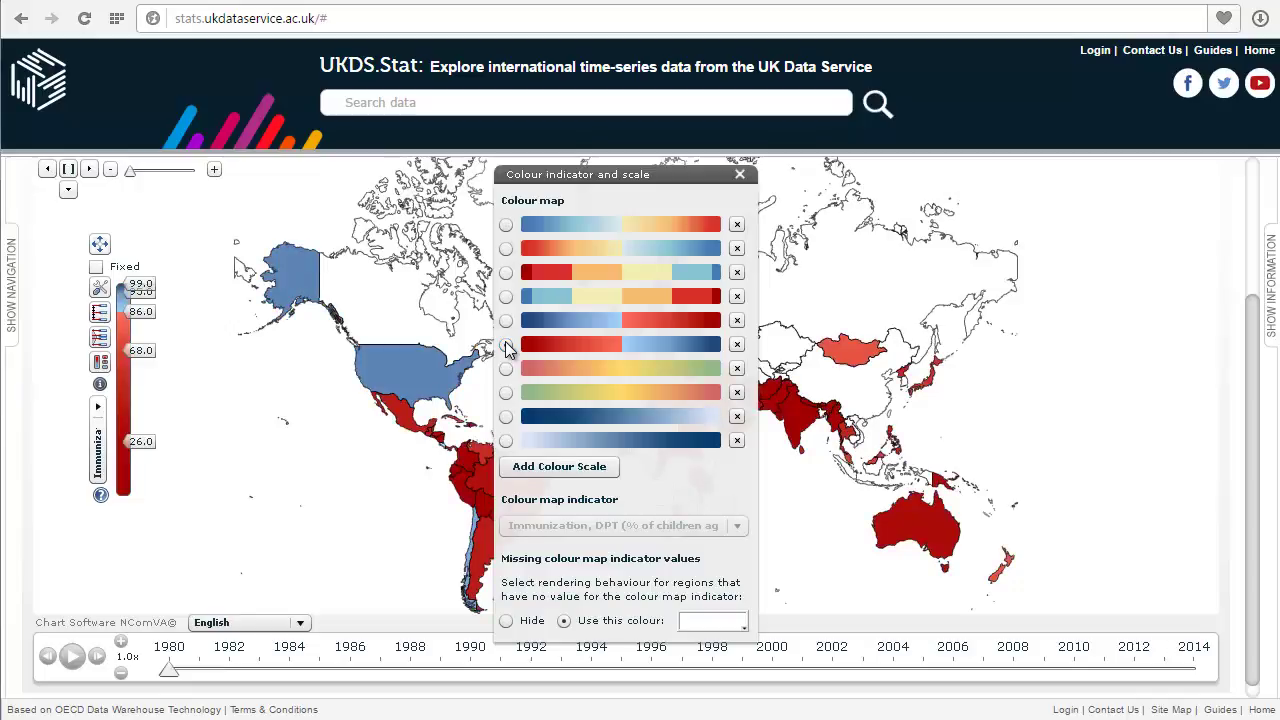
click(740, 175)
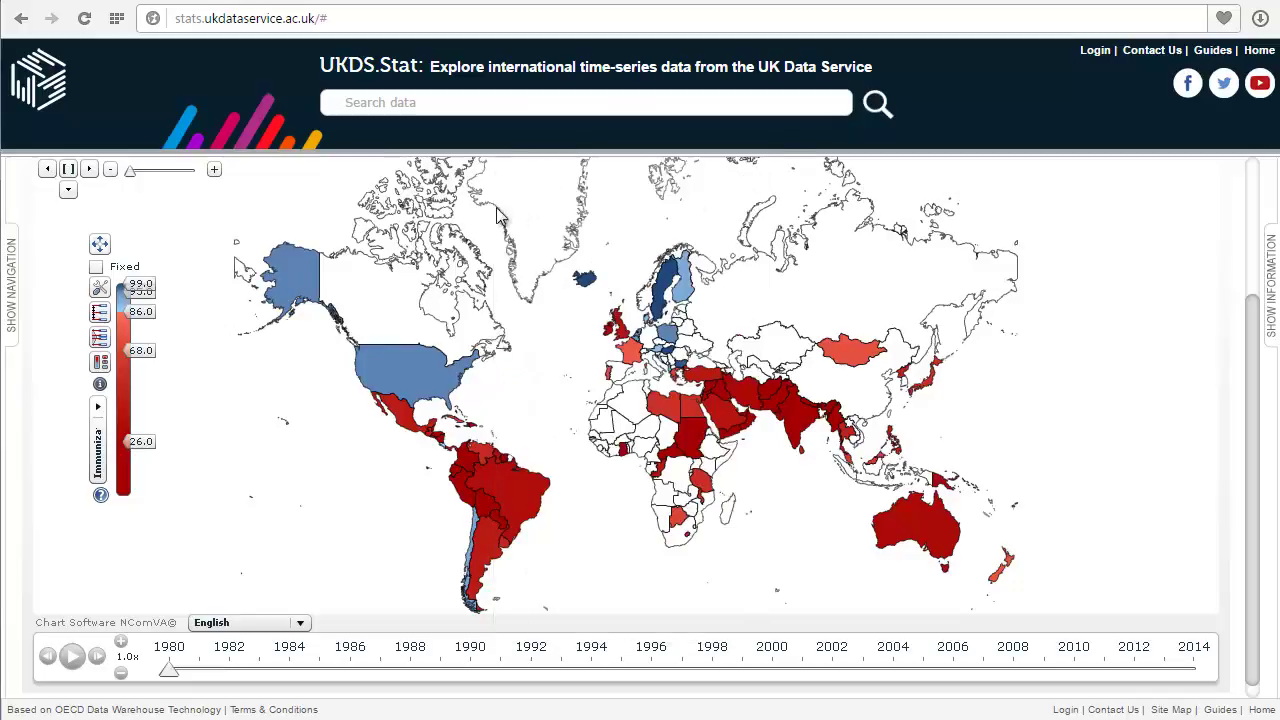
mouse_move(408, 368)
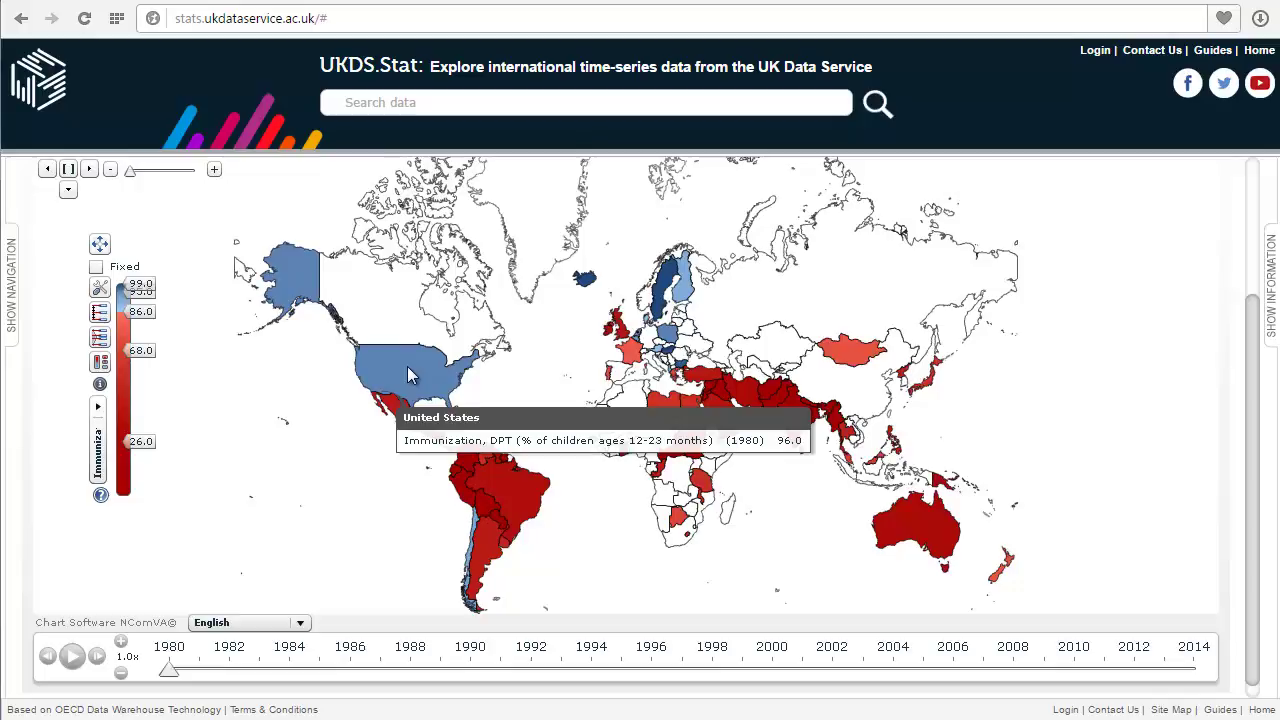
mouse_move(504, 486)
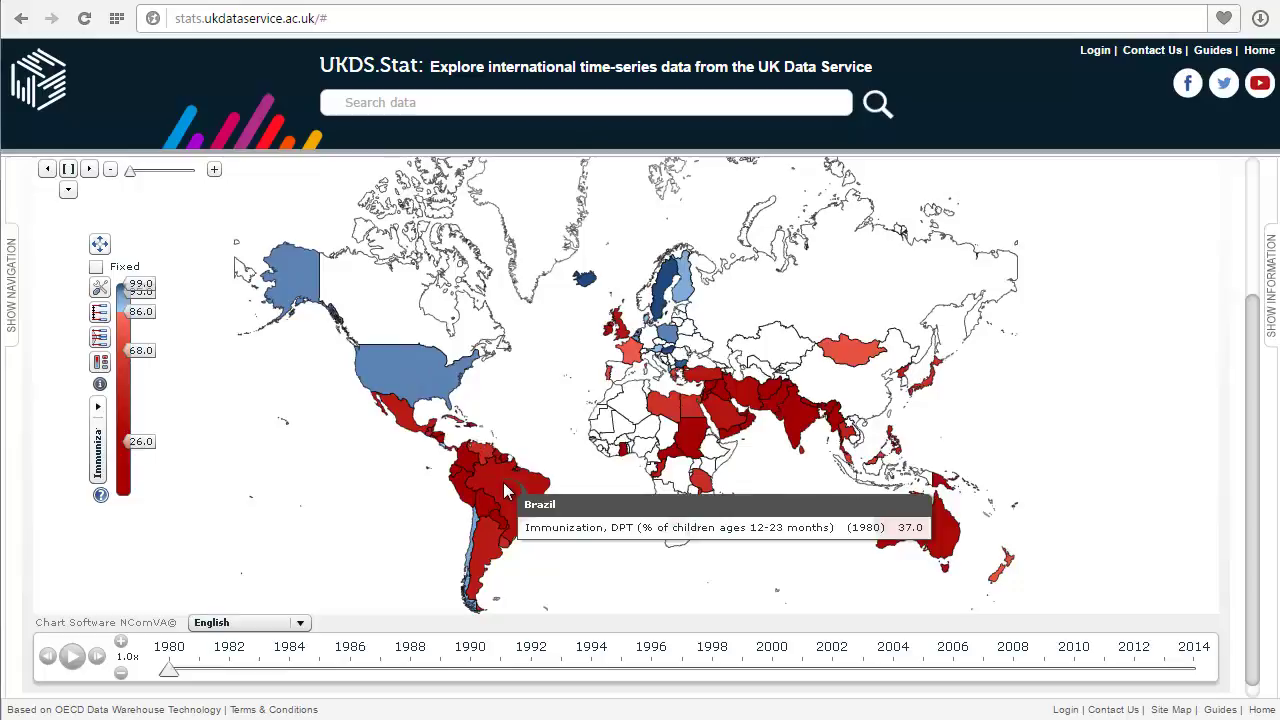
scroll(1262, 265, up, 1)
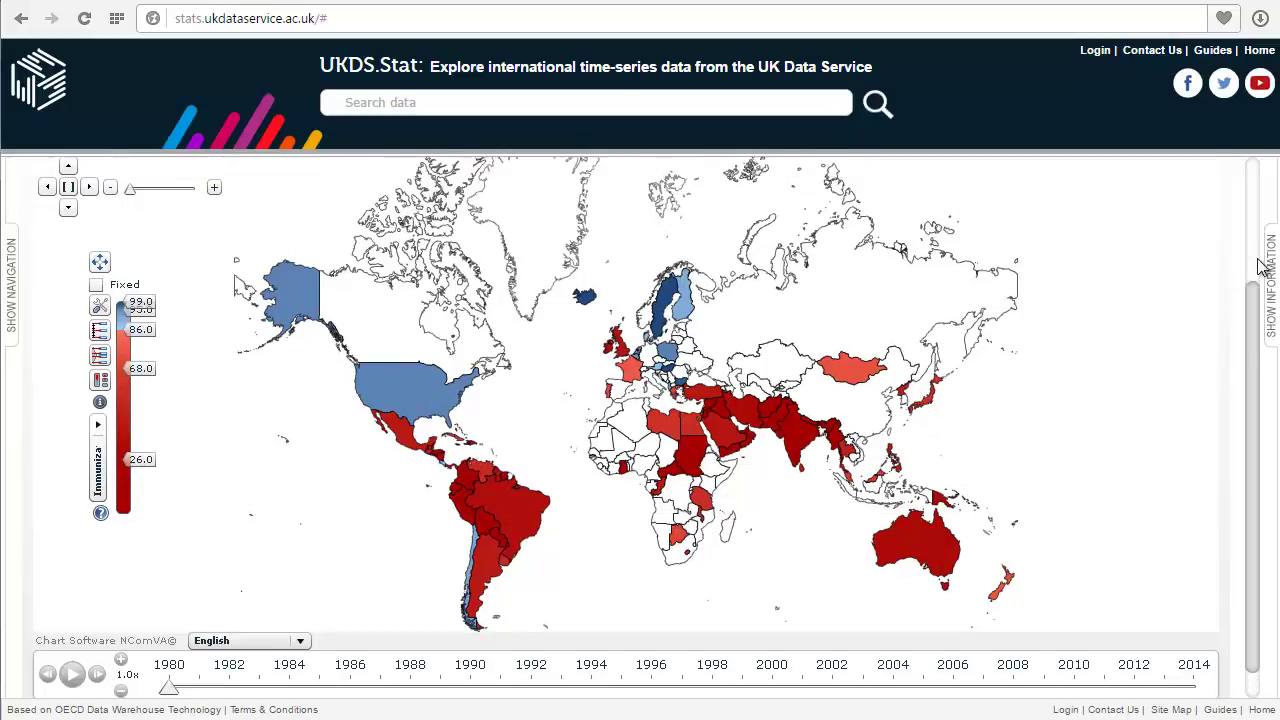
Colour the map by measles immunization and play the 1980–2014 timeline animation.
scroll(1262, 265, up, 2)
scroll(1268, 272, down, 1)
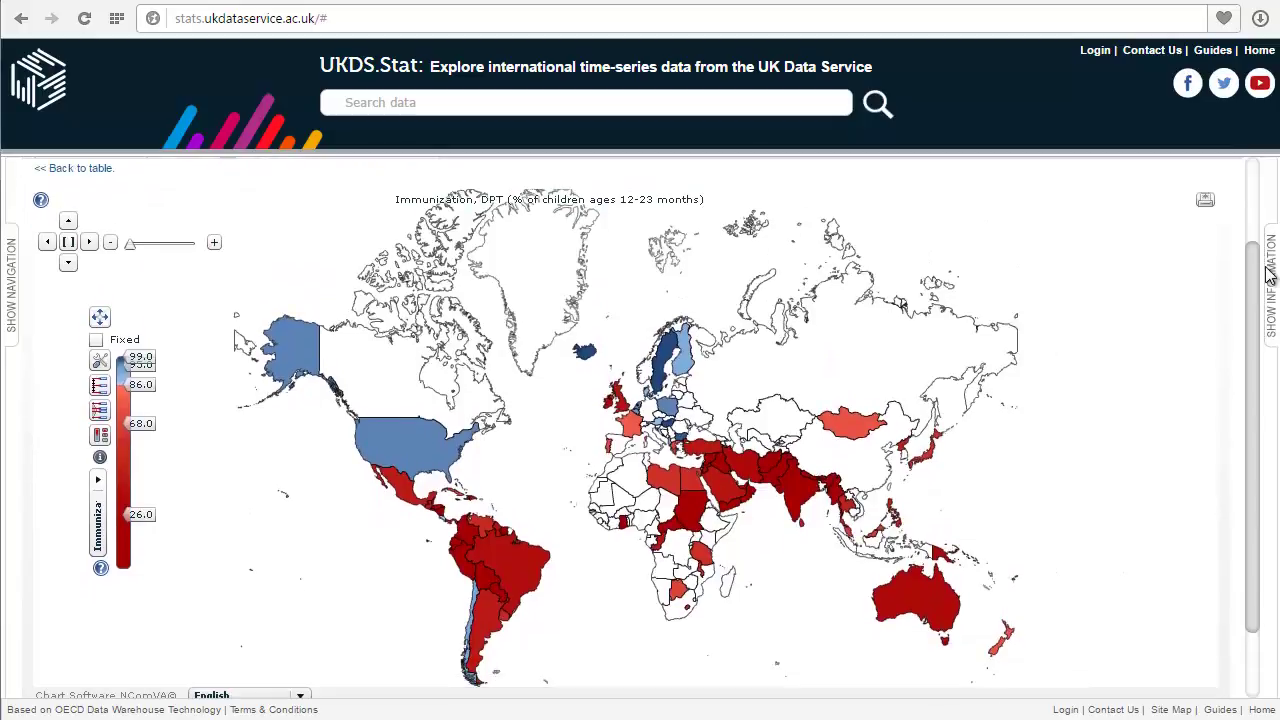
scroll(1268, 272, down, 2)
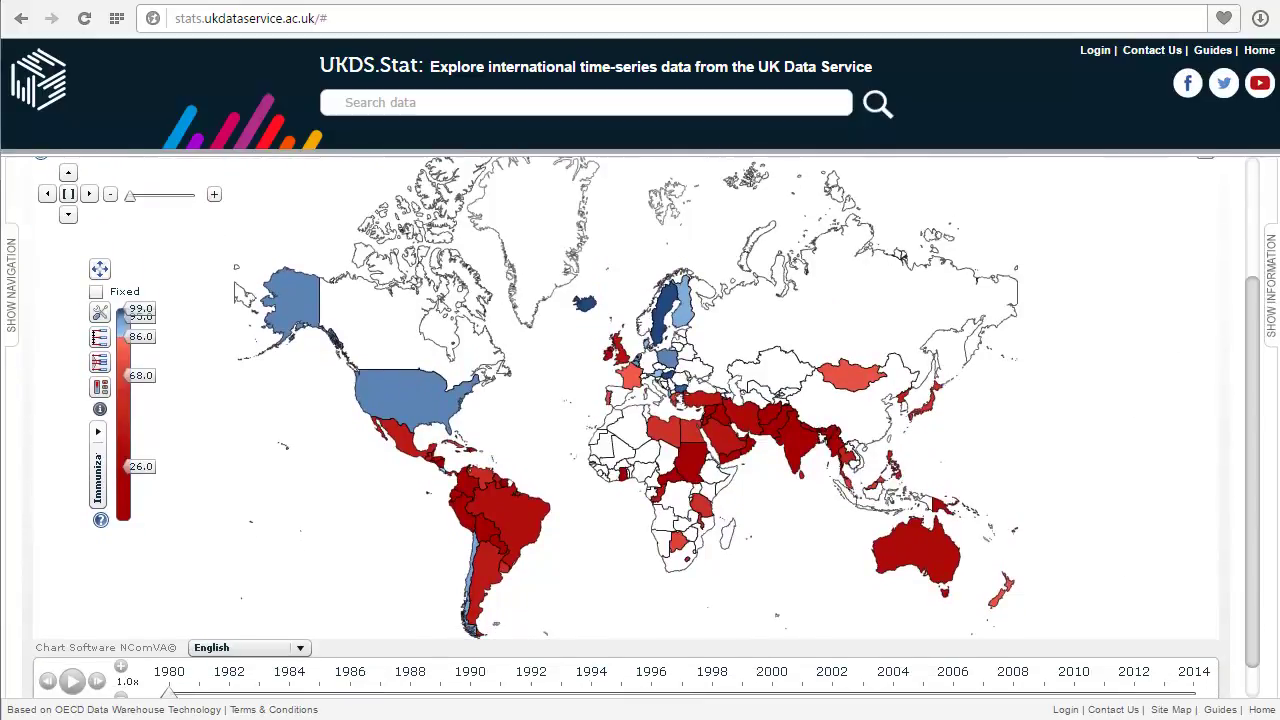
click(98, 432)
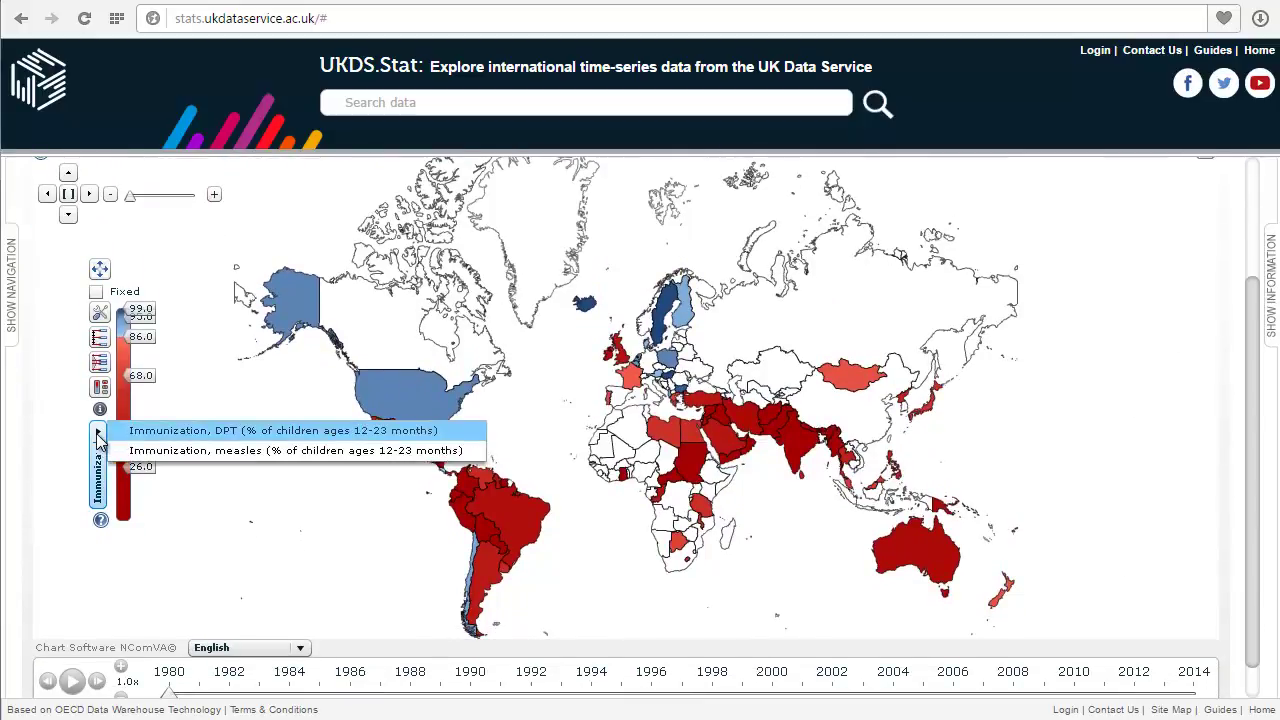
click(282, 451)
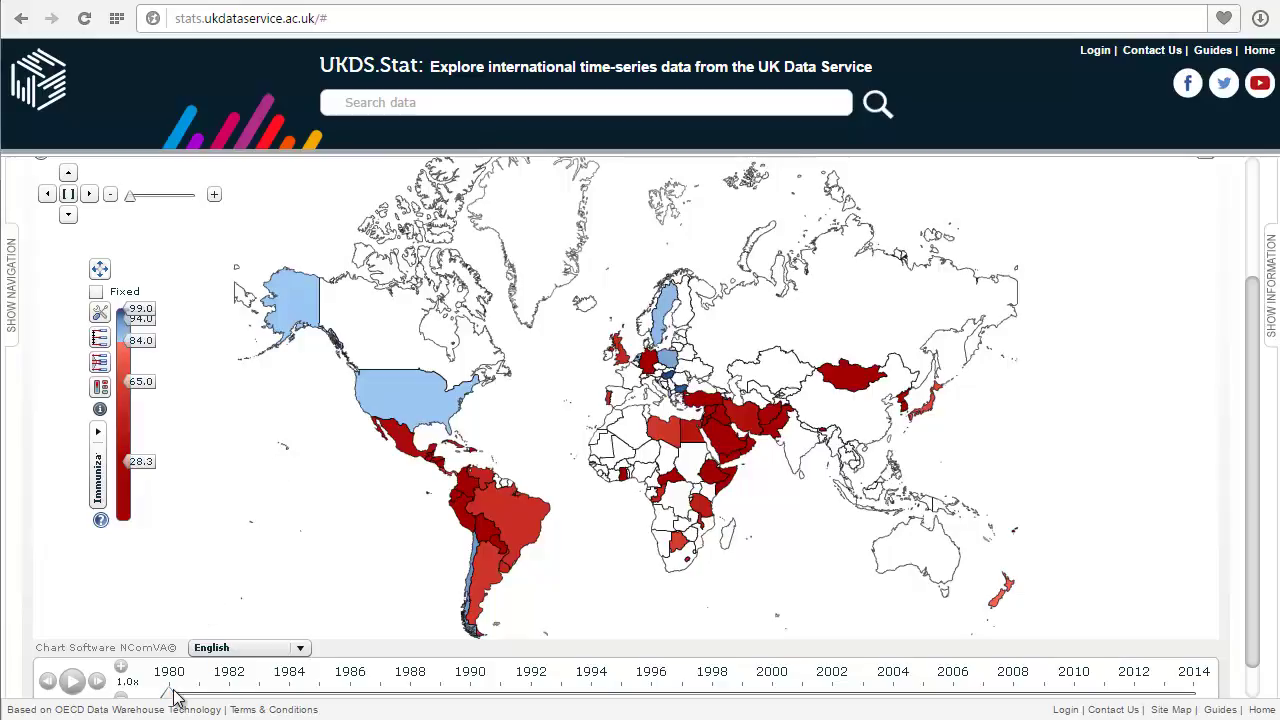
click(72, 681)
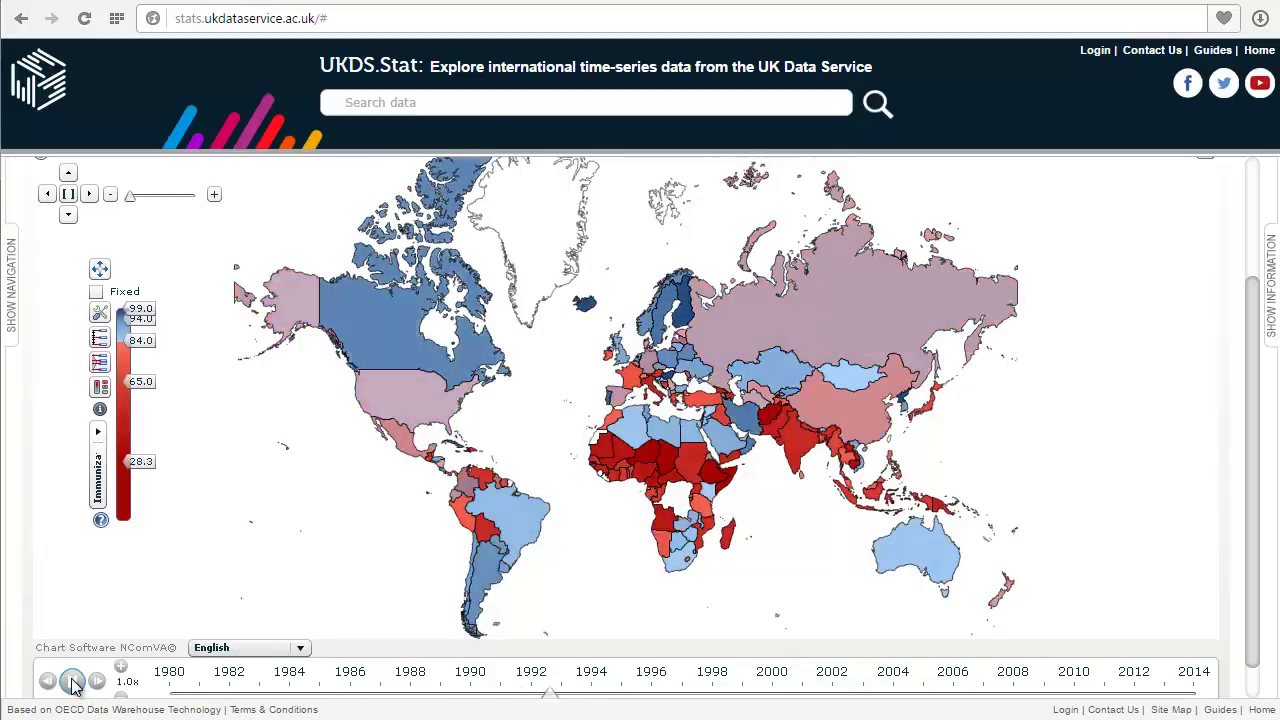